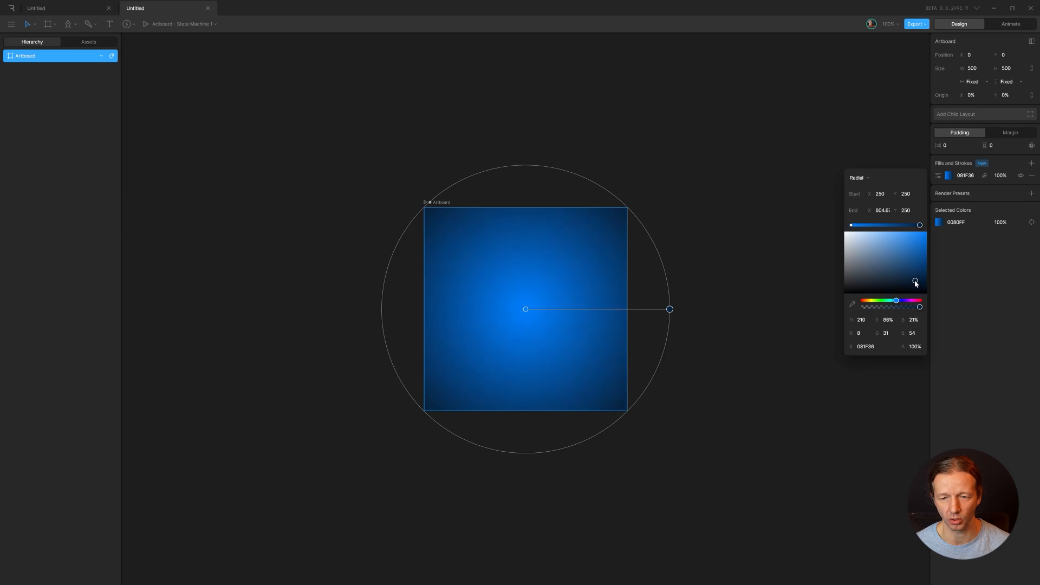
Step: Draw a circle about 344 × 344 on the artboard and centre it horizontally and vertically
left_click(668, 187)
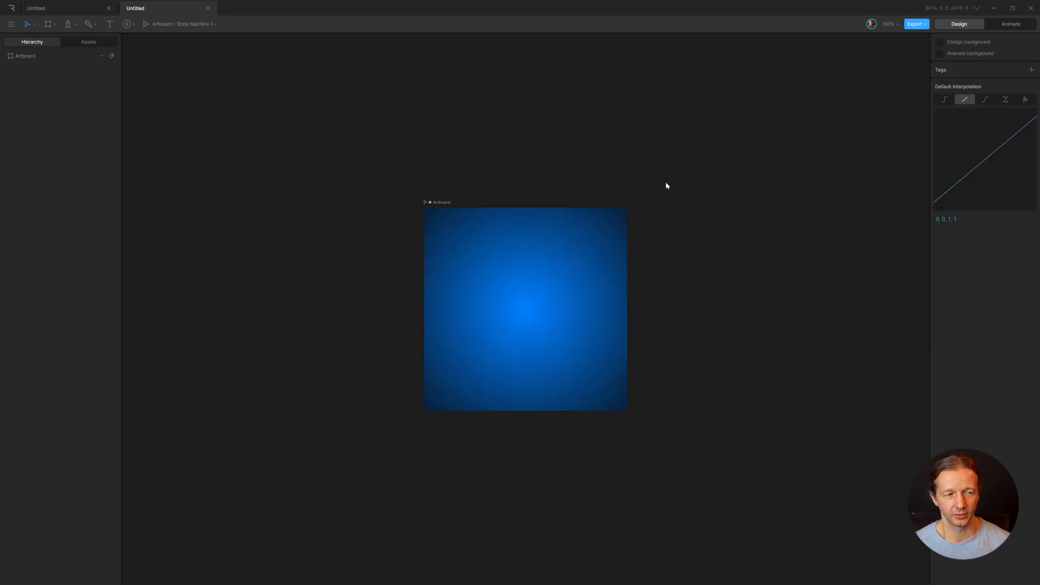
left_click(76, 28)
left_click(87, 82)
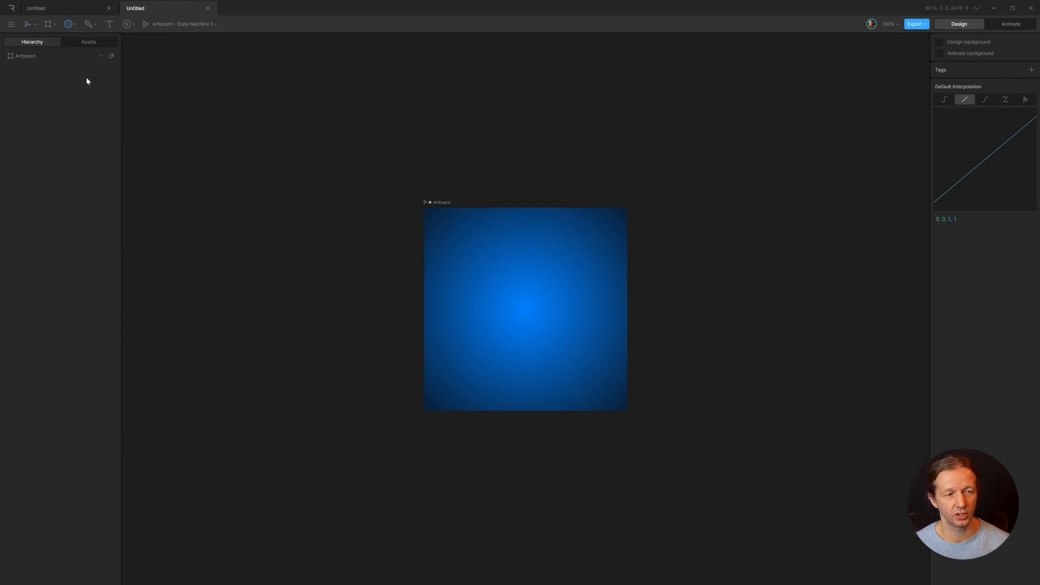
left_click_drag(524, 307, 601, 347)
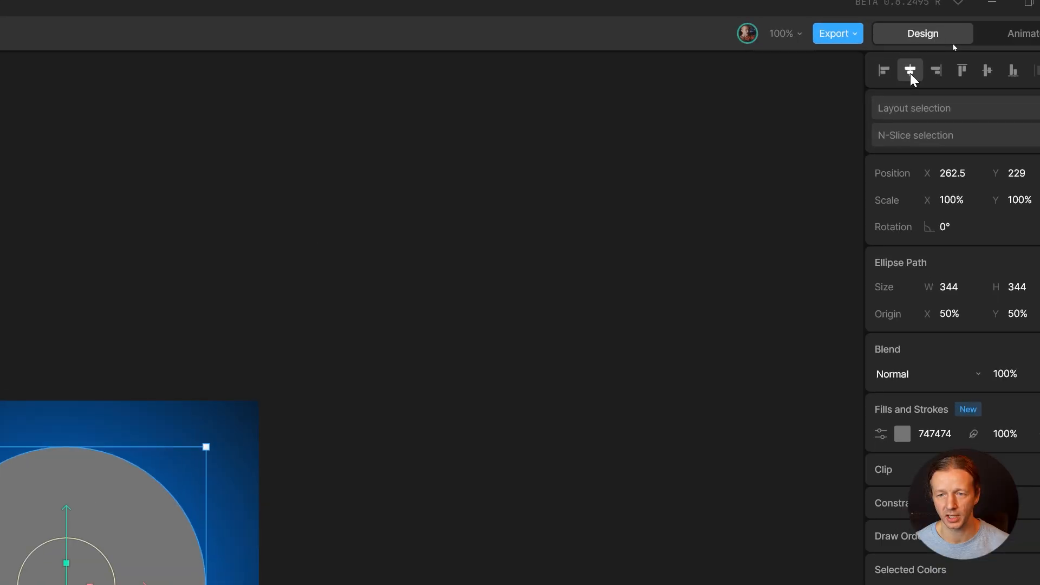
left_click(953, 43)
left_click(991, 43)
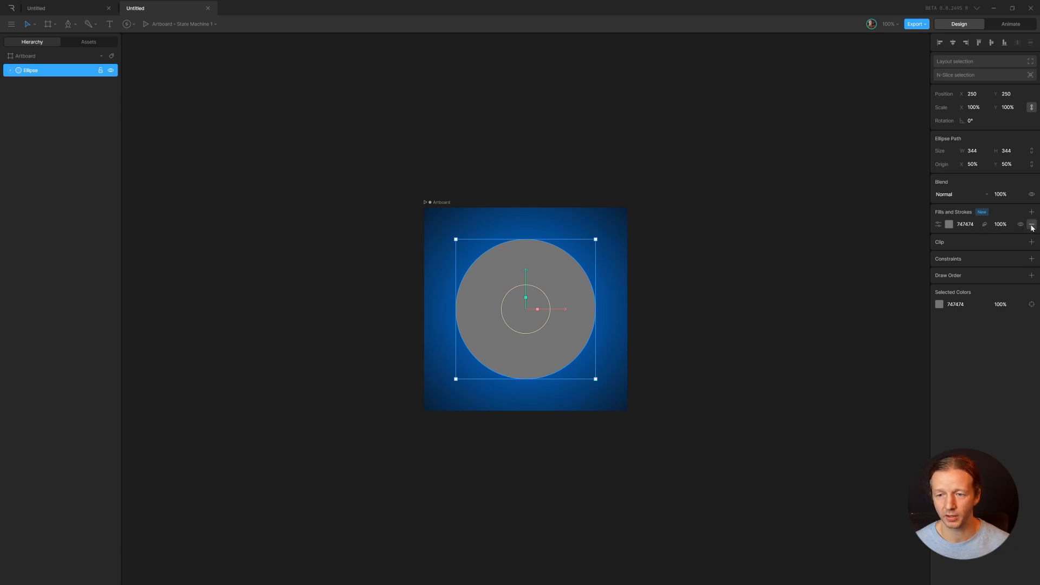
Step: Replace the circle's grey fill with a stroke
left_click(1033, 225)
left_click(1032, 212)
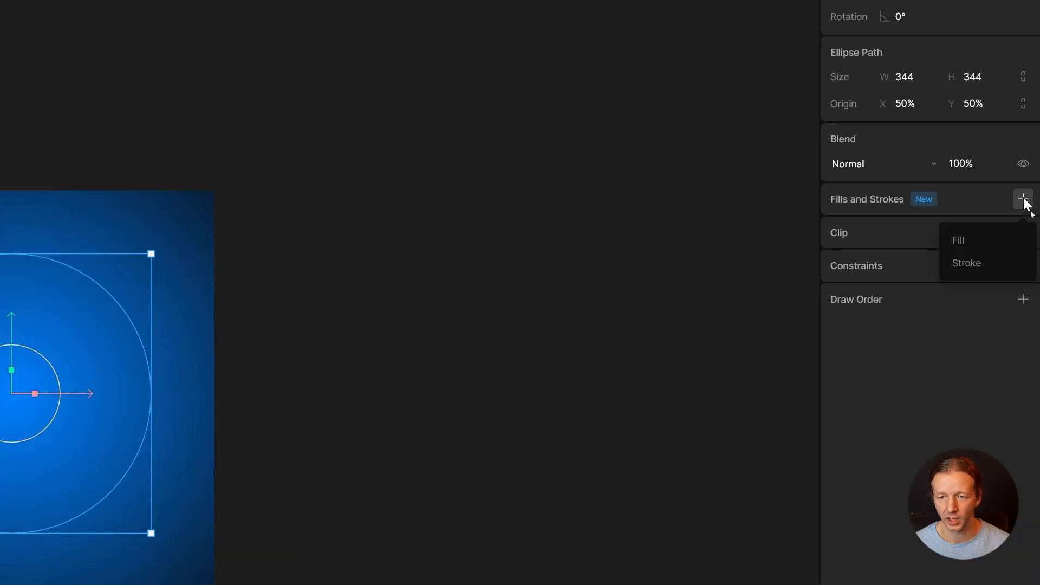
left_click(981, 262)
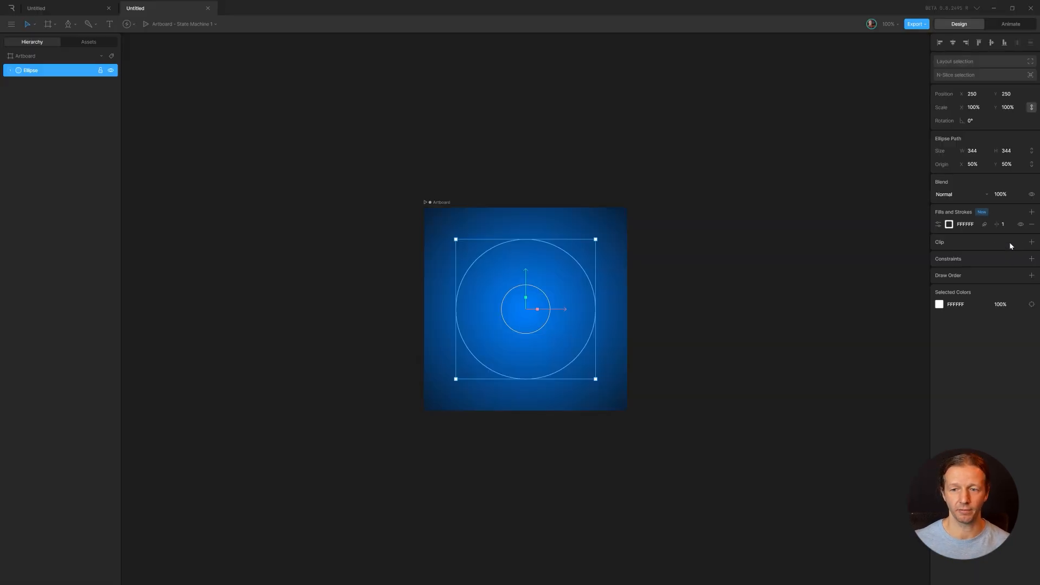
left_click(1032, 212)
left_click(1017, 232)
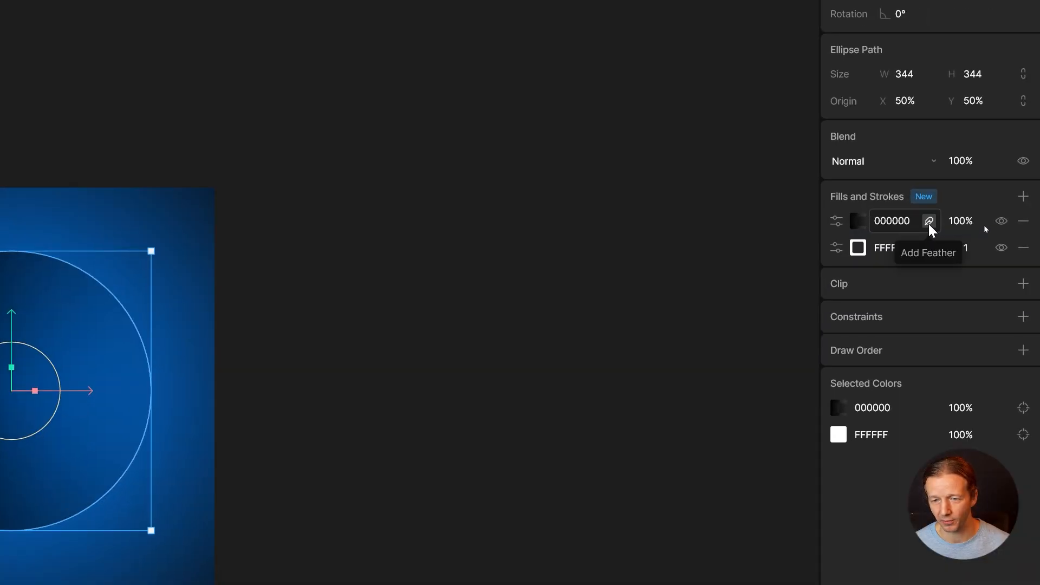
left_click(1023, 220)
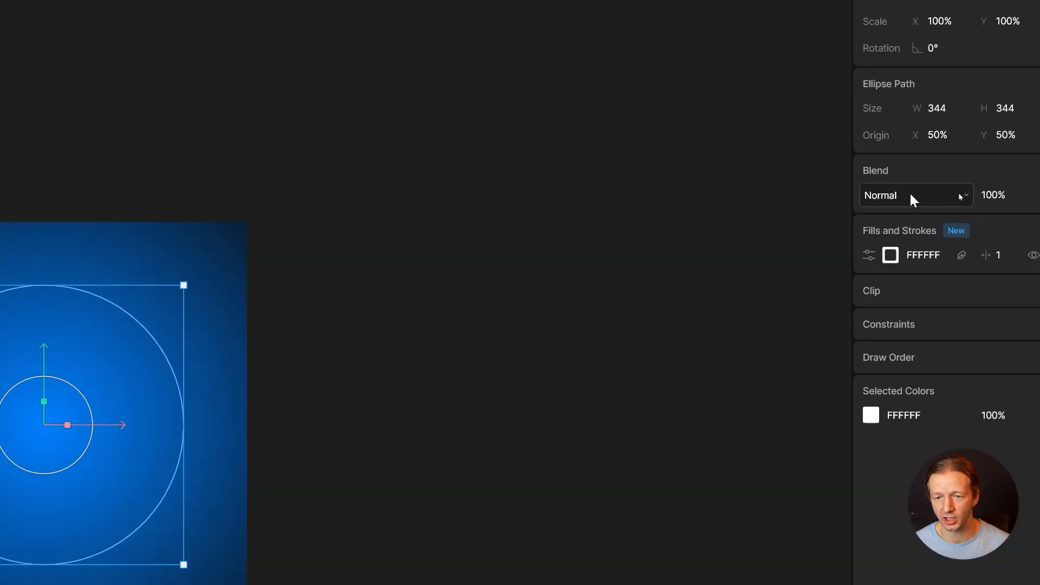
Step: Set the circle's blend mode to Overlay and deselect it
left_click(959, 195)
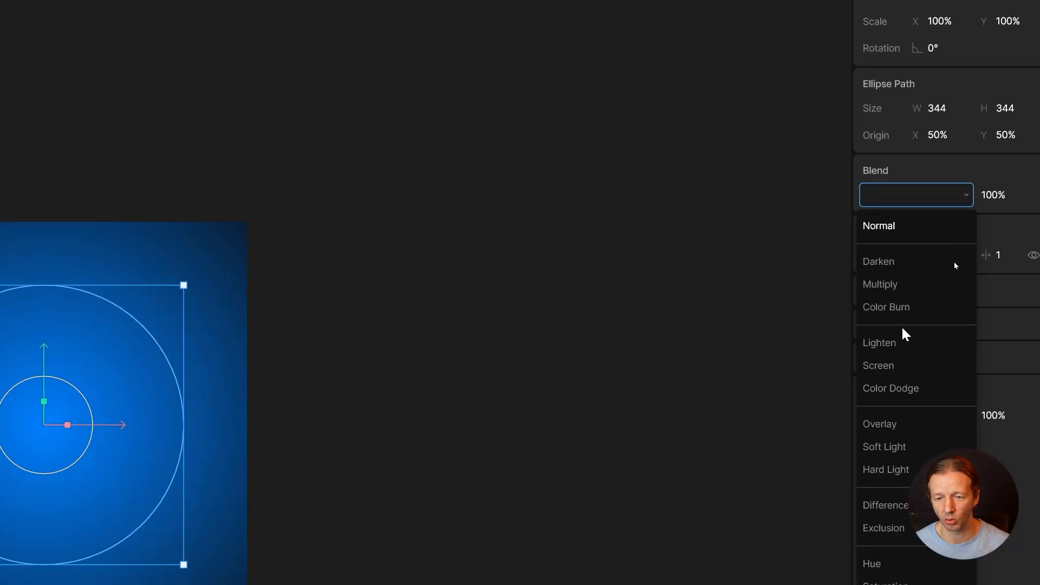
left_click(901, 423)
left_click(399, 340)
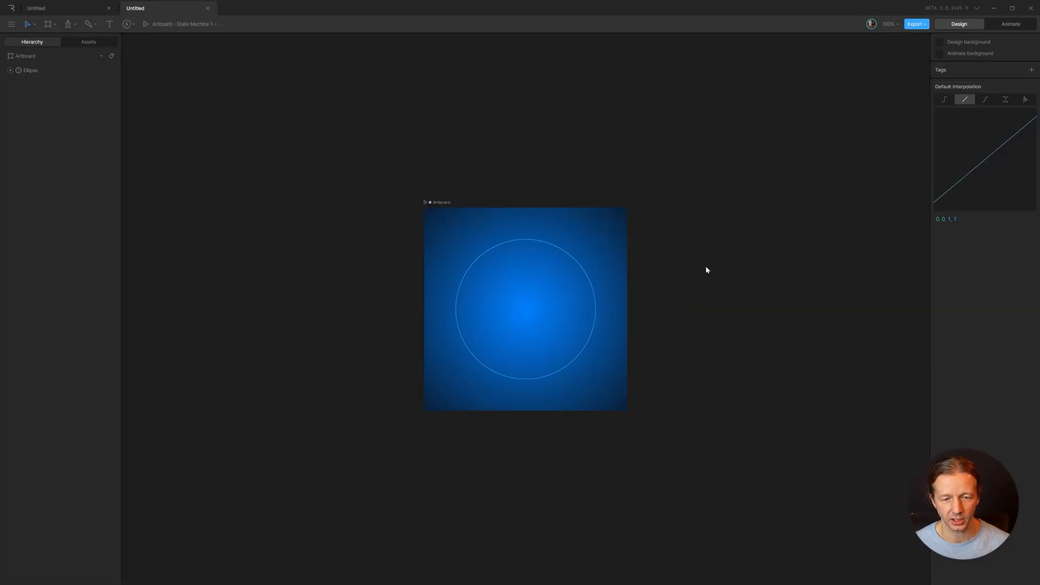
Step: Add a feather to the circle's white stroke and deselect the shape
scroll(577, 306, "up", 5)
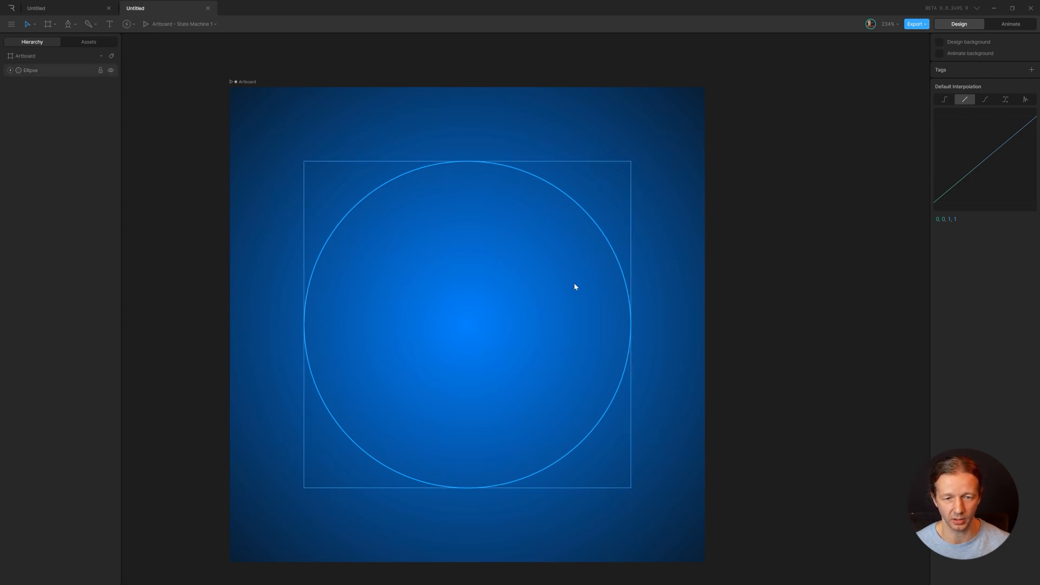
left_click(631, 283)
scroll(772, 272, "down", 1)
scroll(808, 266, "right", 1)
scroll(807, 266, "down", 1)
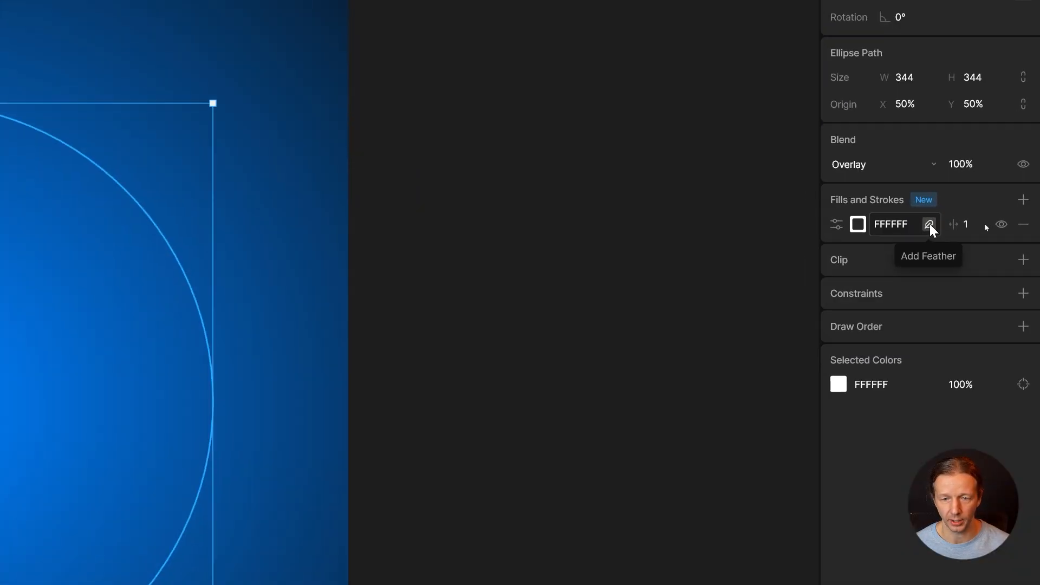
left_click(984, 224)
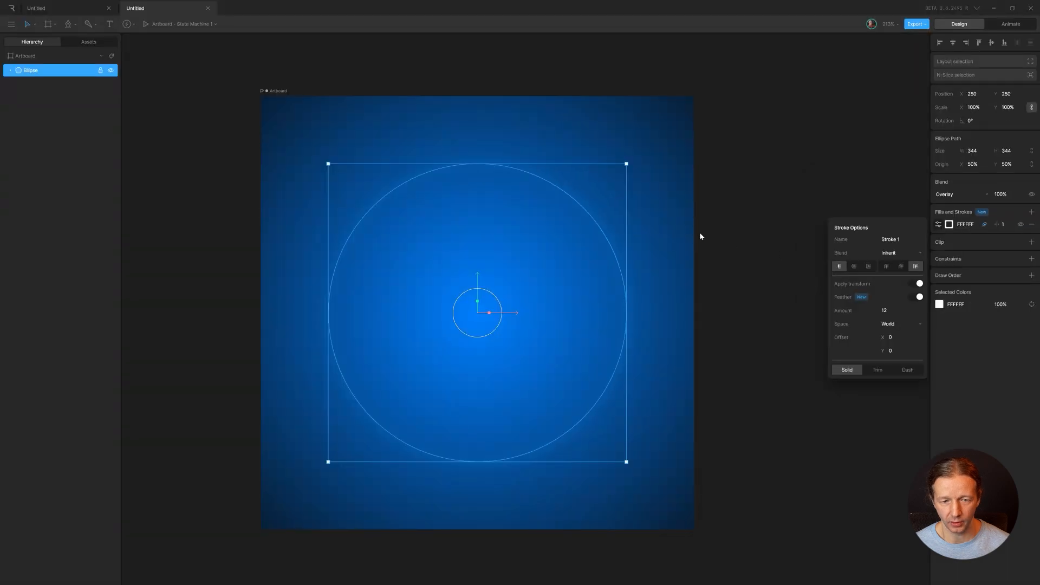
left_click(360, 244)
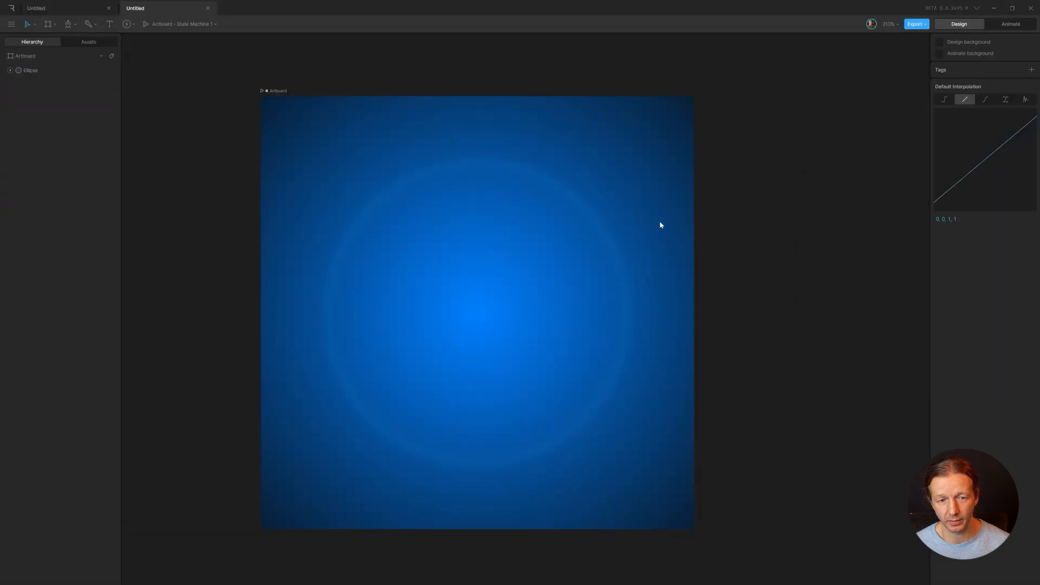
Step: Set the circle stroke's thickness to 30 and its feather amount to 30
left_click(606, 236)
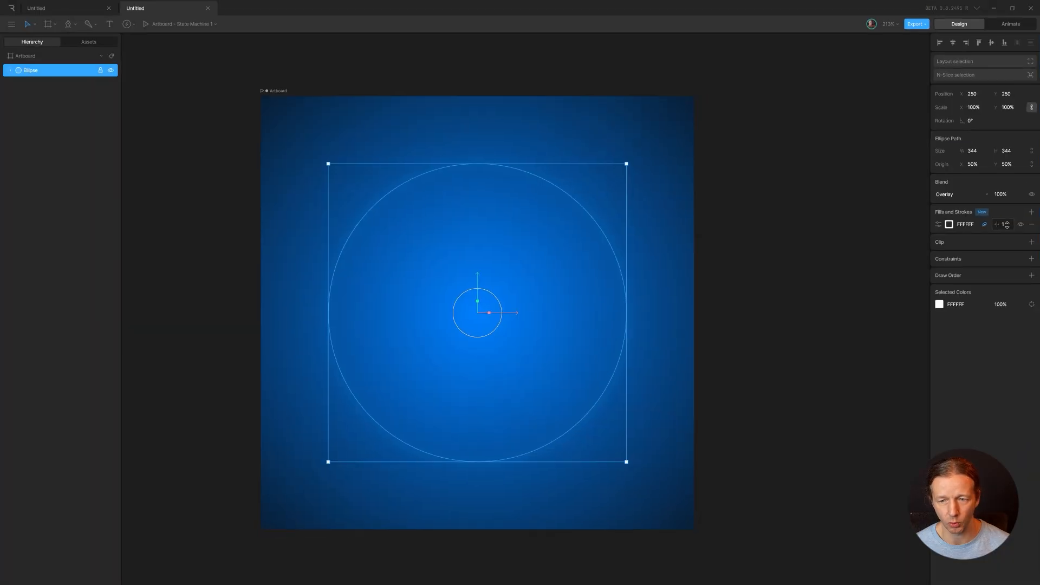
left_click_drag(1007, 225, 1007, 209)
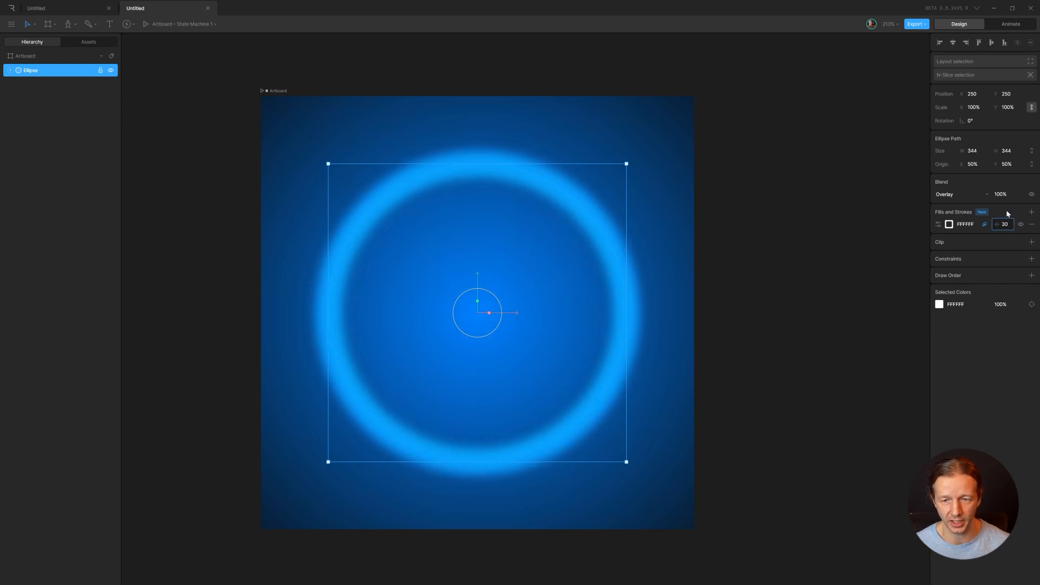
left_click(939, 224)
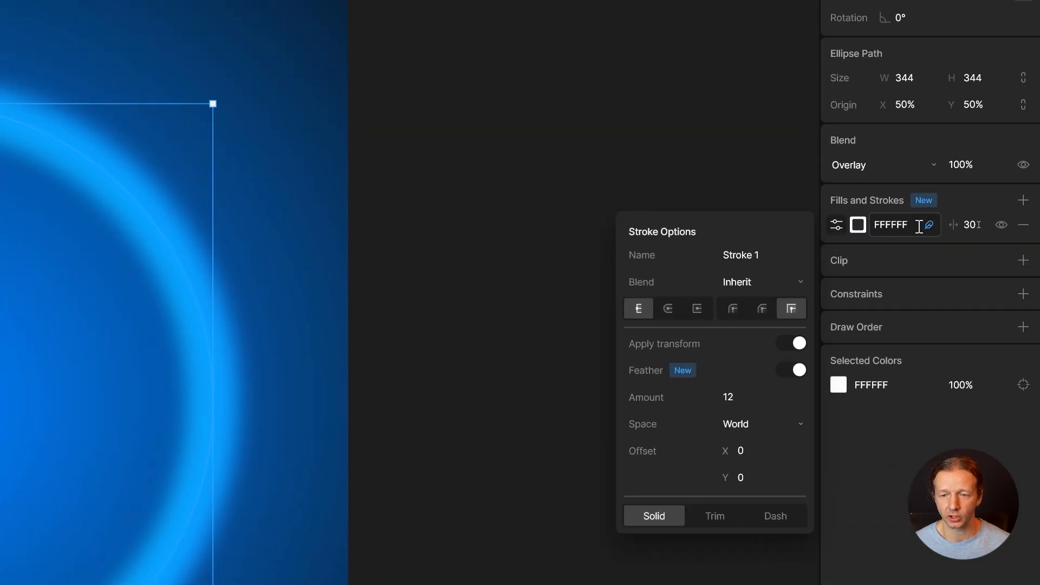
mouse_move(743, 395)
left_mouse_down()
mouse_move(748, 376)
mouse_move(755, 420)
mouse_move(752, 381)
left_mouse_up()
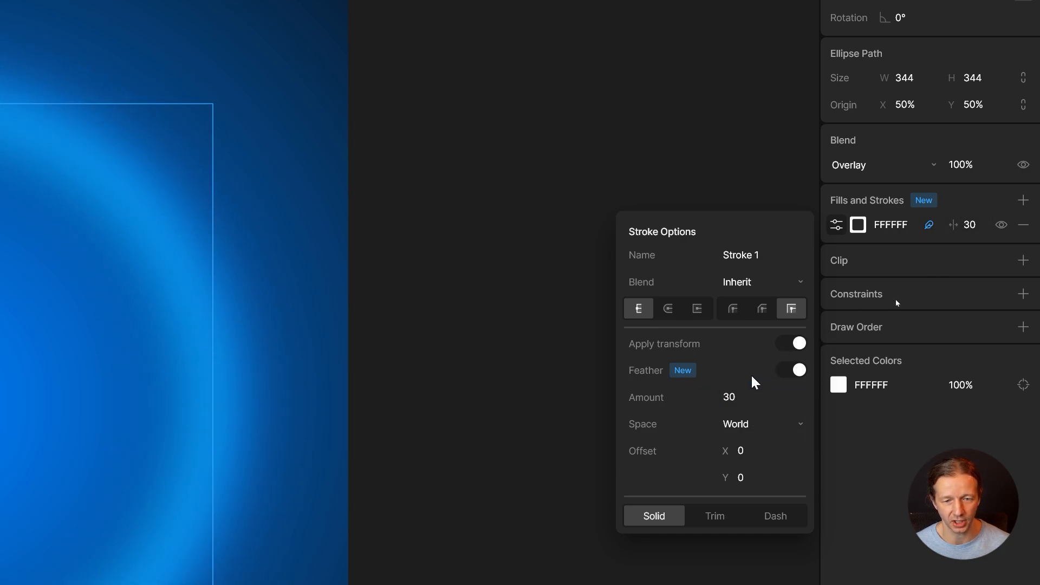
left_click(798, 214)
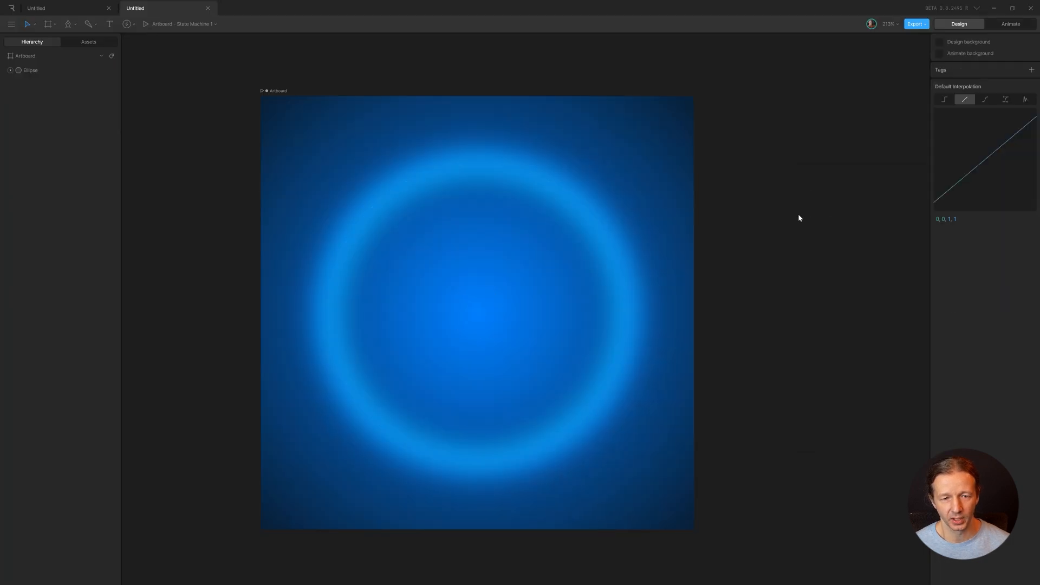
Step: Reduce the circle stroke's thickness to 14 and duplicate that stroke
left_click(575, 215)
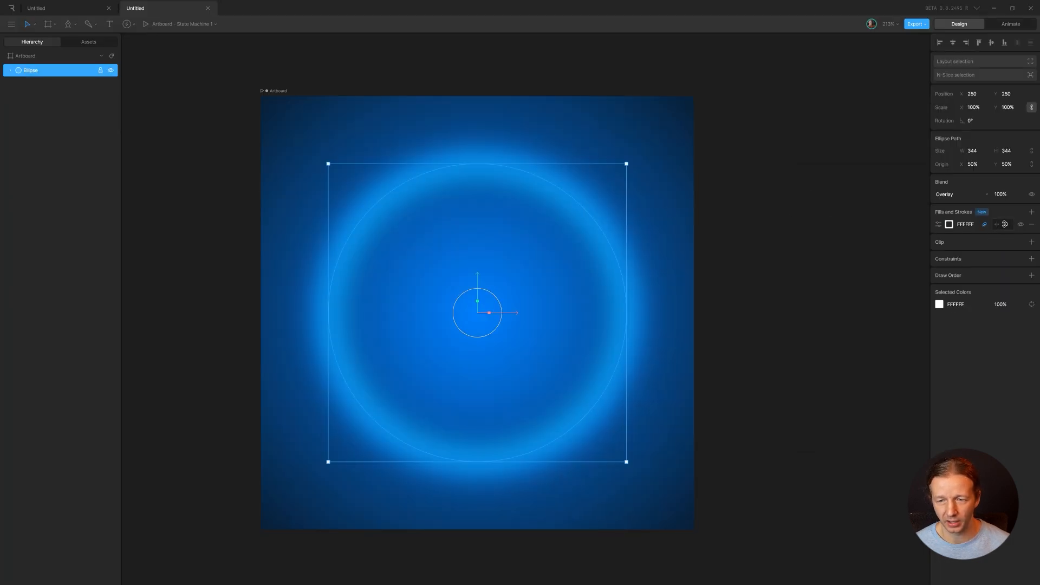
left_click(1005, 224)
key("Down")
key("Down")
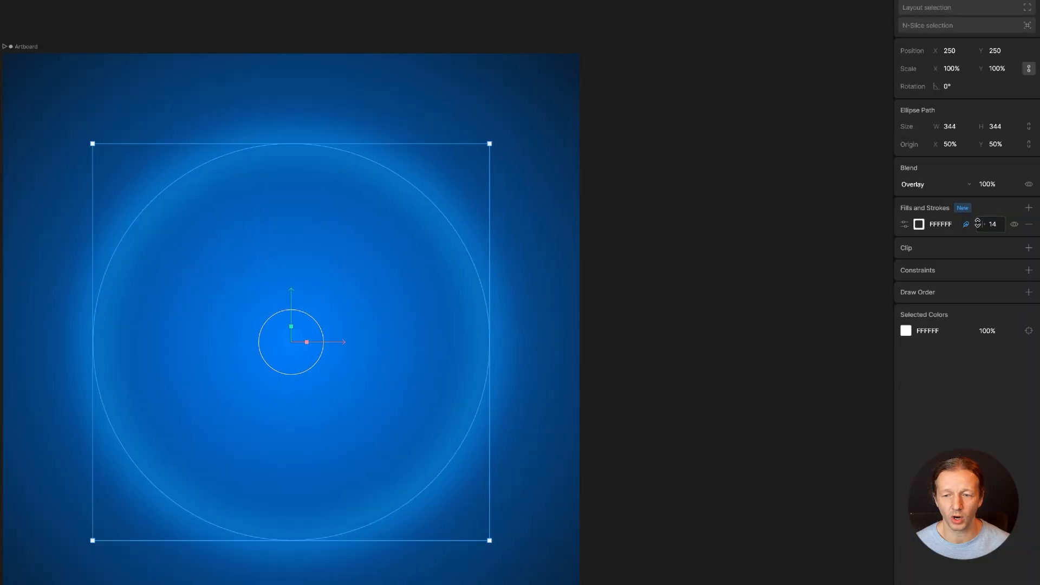
right_click(978, 225)
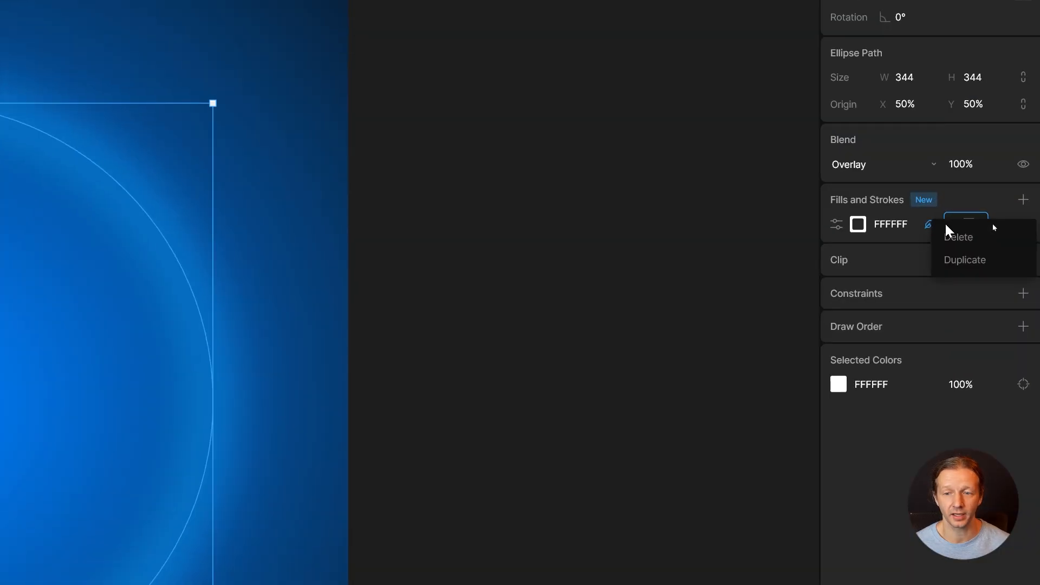
left_click(992, 248)
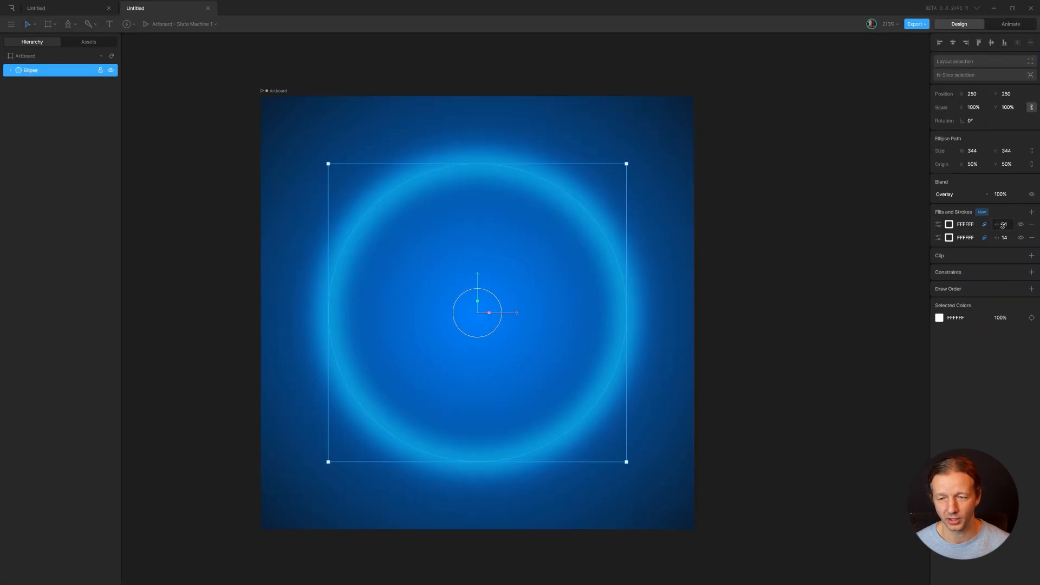
Step: Set the duplicated stroke's thickness to 6 and its feather amount to 10, leaving the original stroke as is
left_click(938, 224)
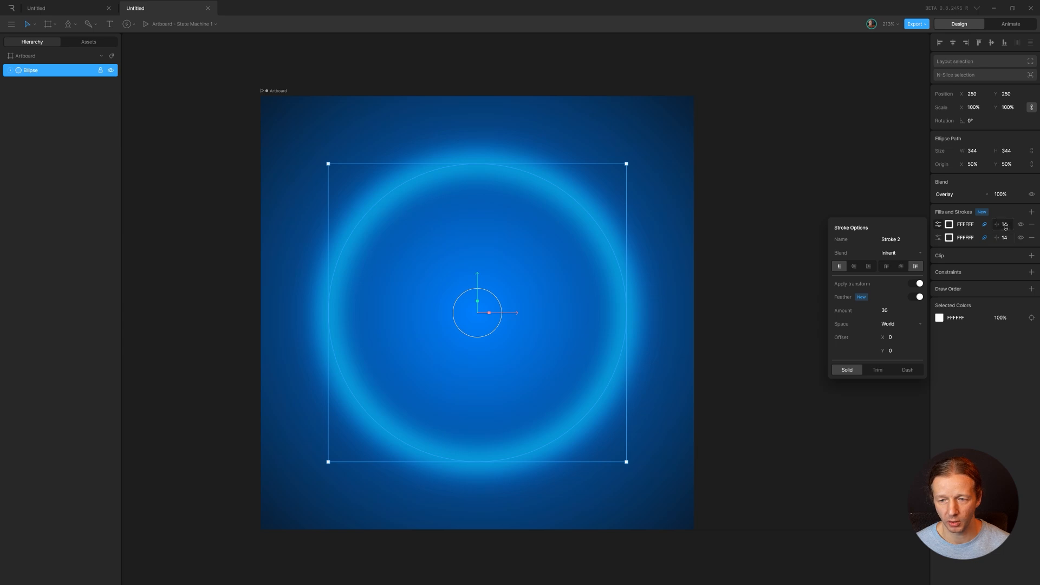
left_click_drag(1006, 227, 1006, 238)
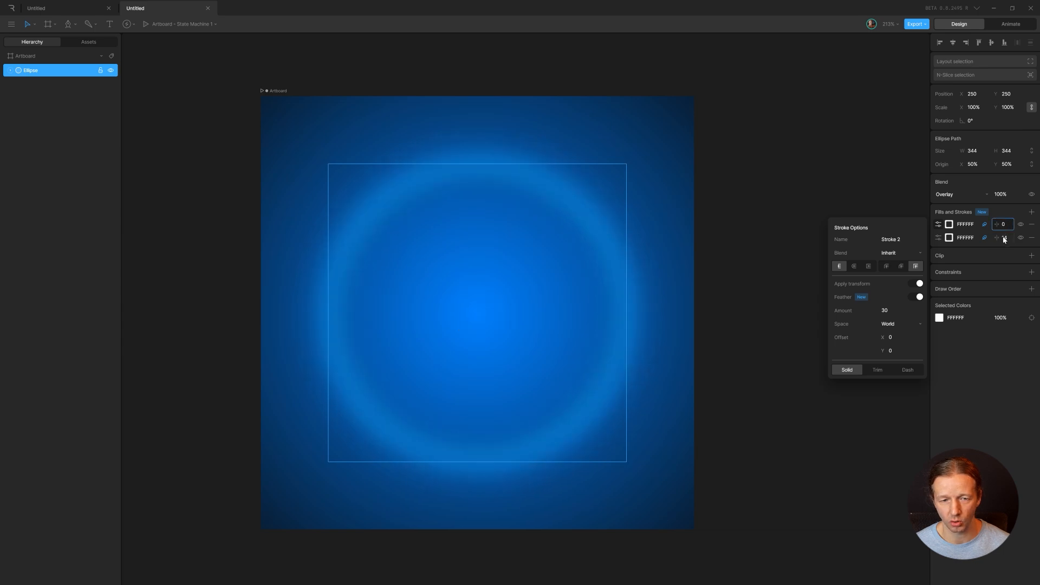
left_click(898, 310)
type("4")
left_click(895, 313)
type("71")
key("Return")
left_click_drag(1007, 237, 1009, 229)
left_click(902, 309)
type("10")
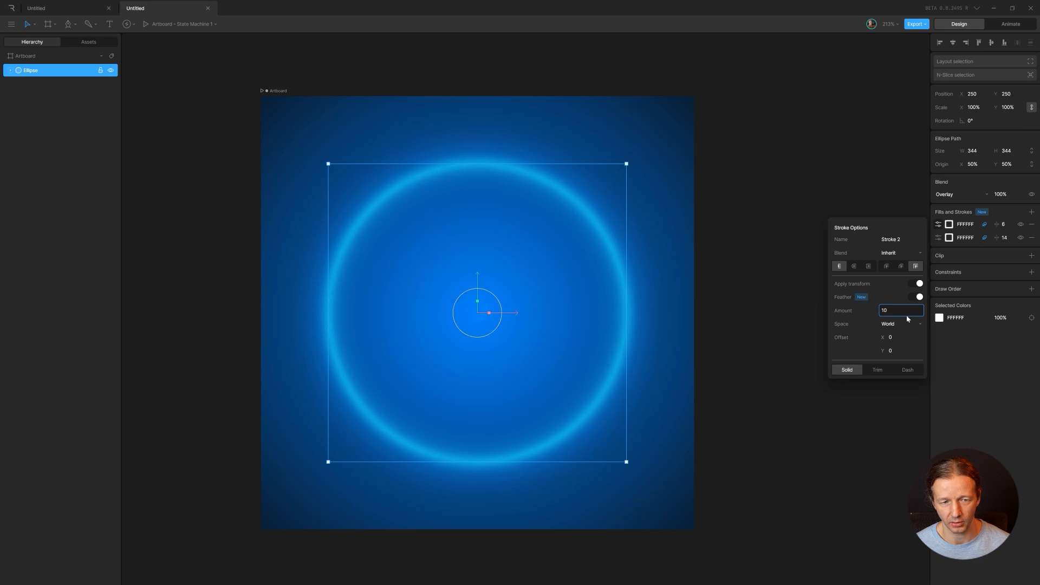
Step: Fine-tune the feather amount of the 6-thick stroke, trying 9 and neighbouring values, and deselect the circle
key("BackSpace")
key("BackSpace")
type("9")
key("Down")
key("Up")
key("Up")
left_click(809, 170)
Step: Select the circle and duplicate its 6-thick feathered stroke
left_click(580, 219)
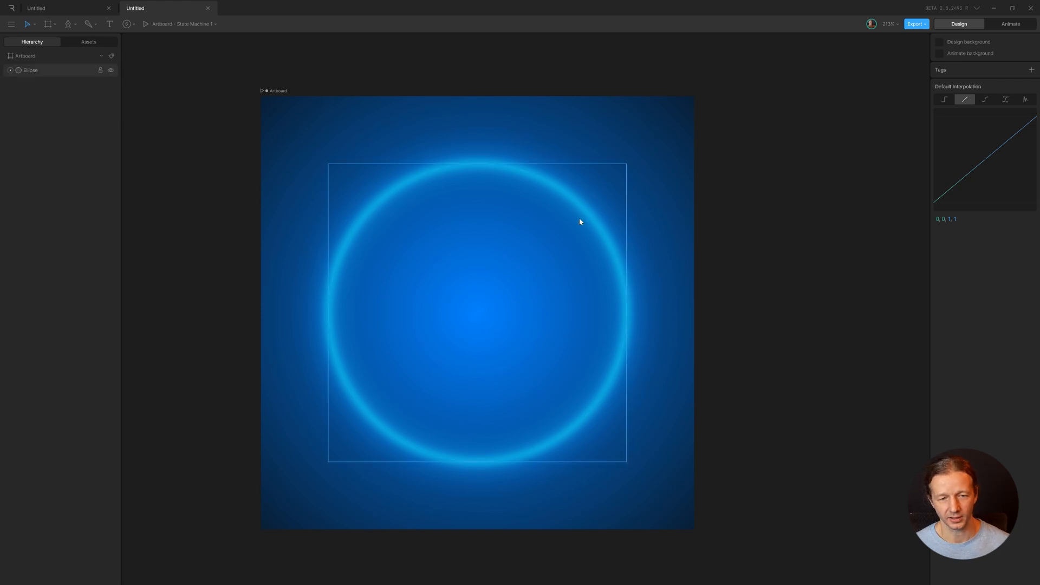
right_click(996, 222)
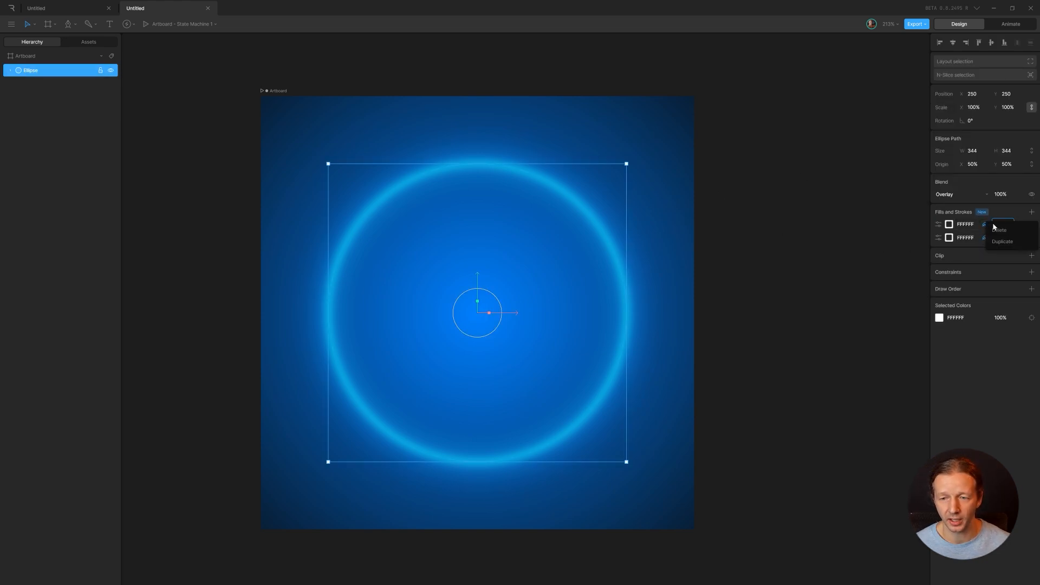
left_click(997, 240)
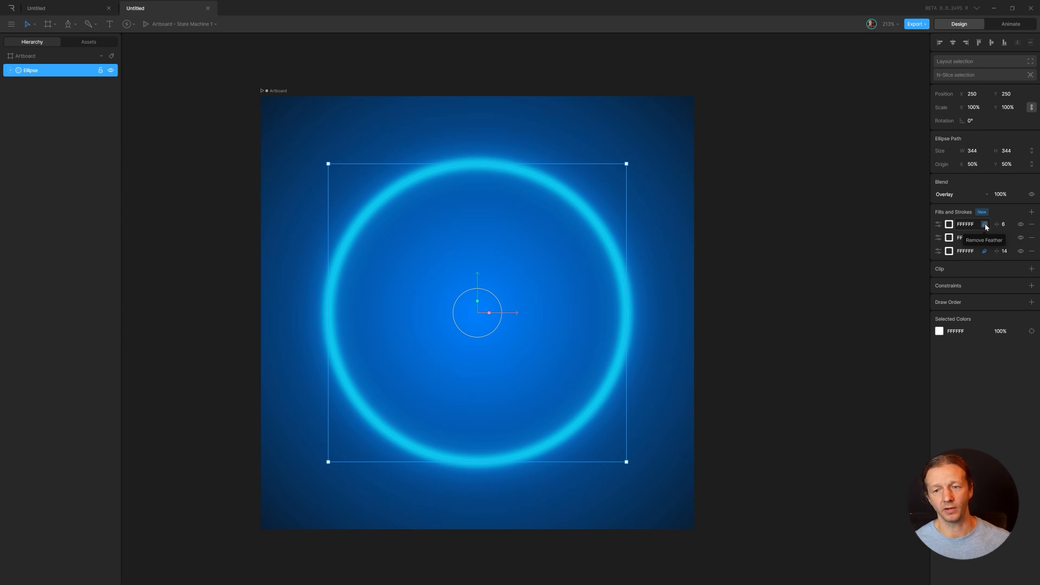
Step: Remove the feather from the newest stroke and set its thickness to 3
left_click(985, 224)
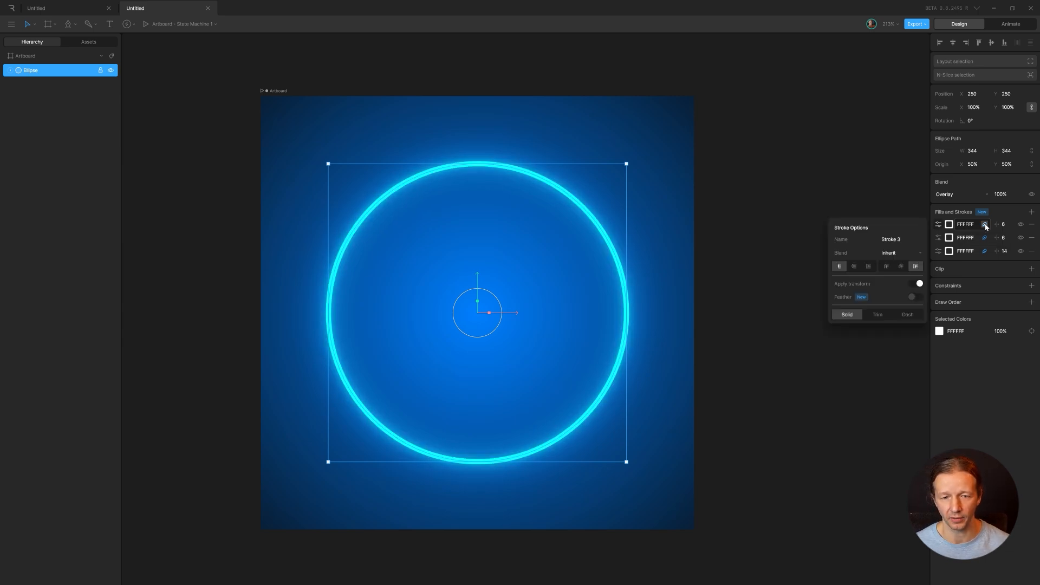
left_click_drag(1007, 221, 1006, 223)
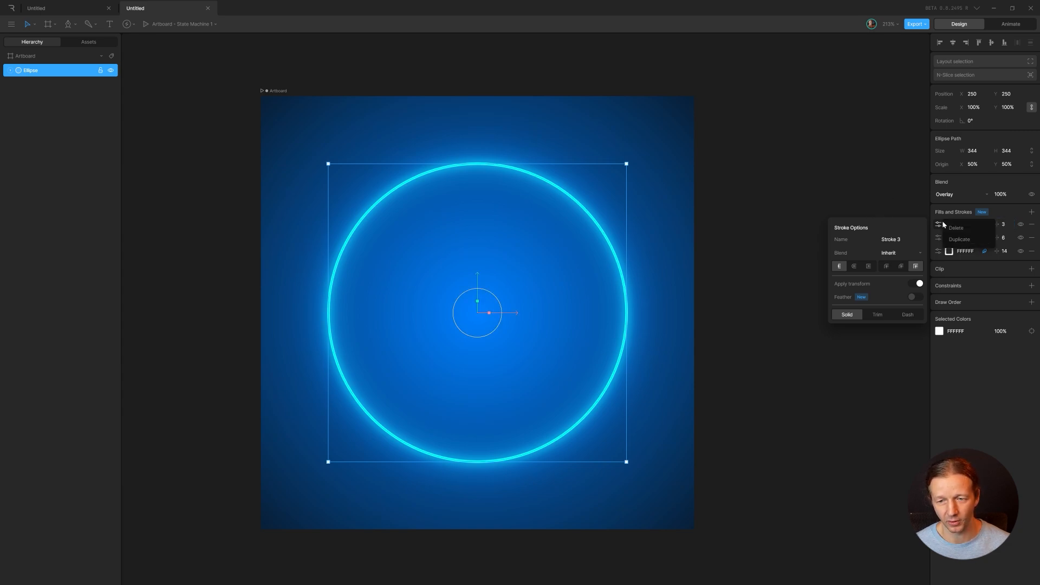
right_click(944, 224)
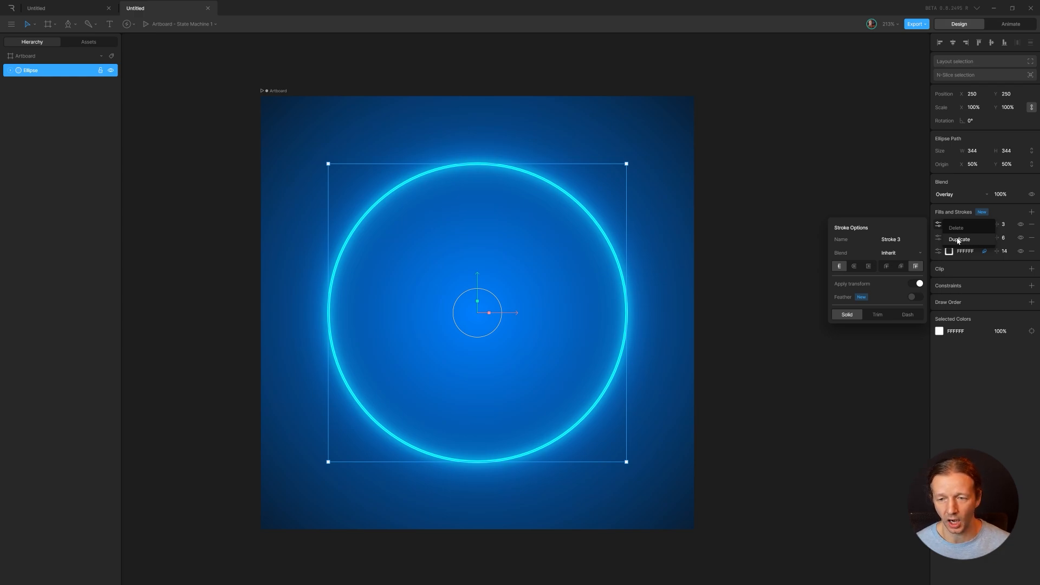
left_click(980, 388)
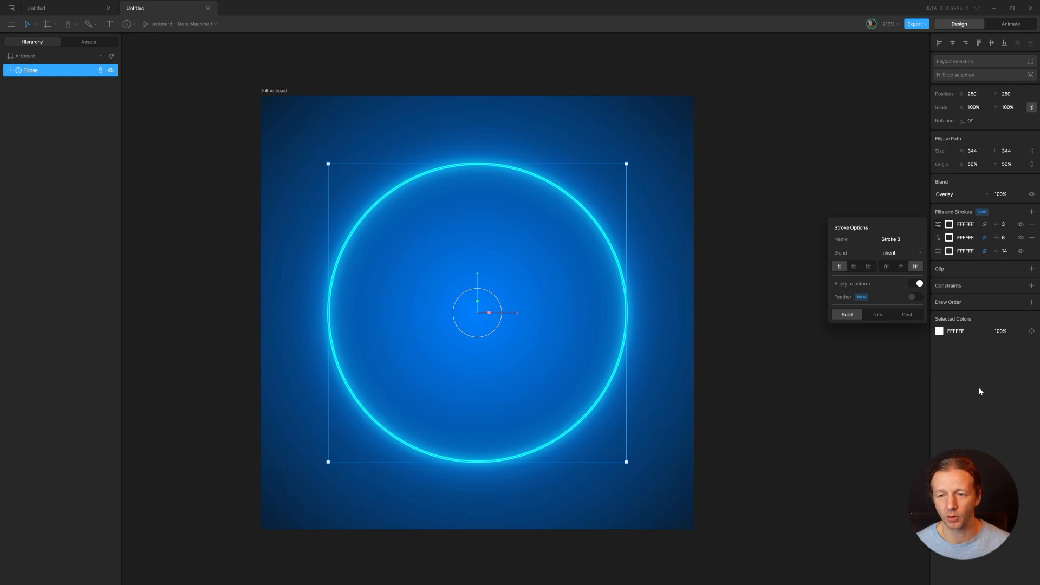
Step: Switch the unfeathered stroke to Trim with a sequential path and set its start to 11%
left_click(881, 315)
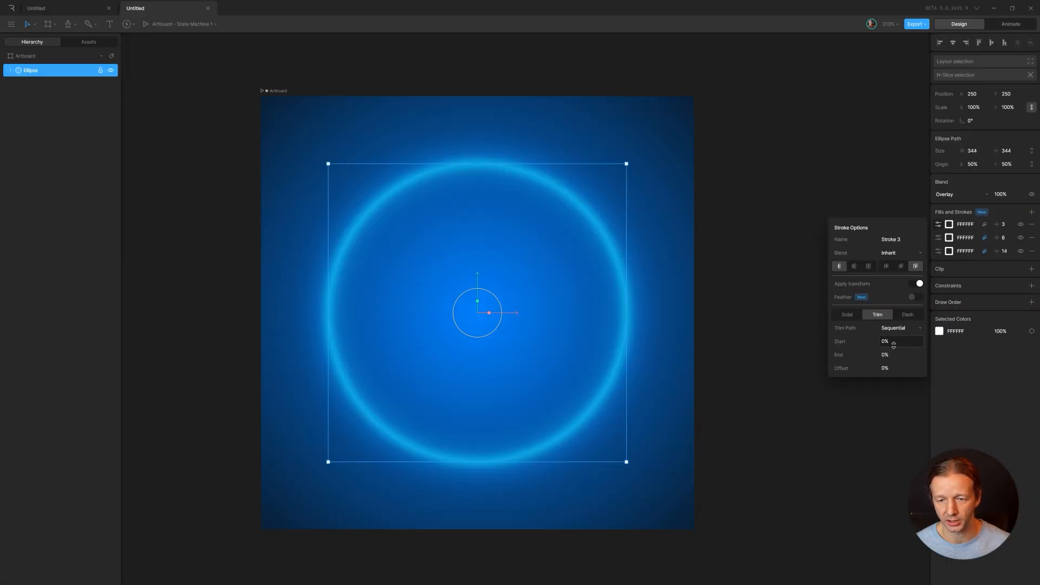
left_click_drag(894, 345, 893, 324)
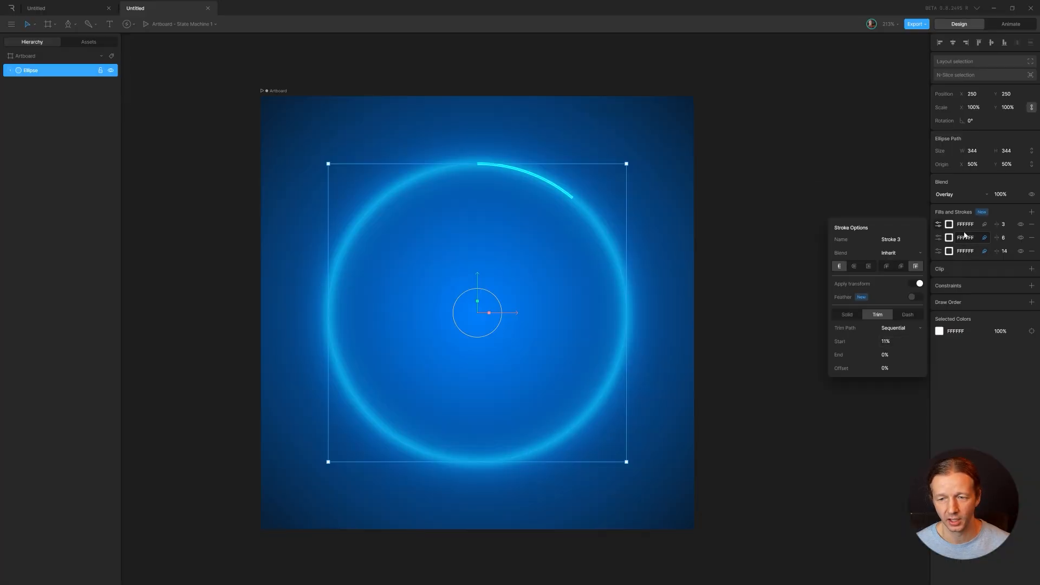
Step: Duplicate the circle's 3-thick trimmed stroke and add a feather to the copy
right_click(949, 225)
left_click(960, 239)
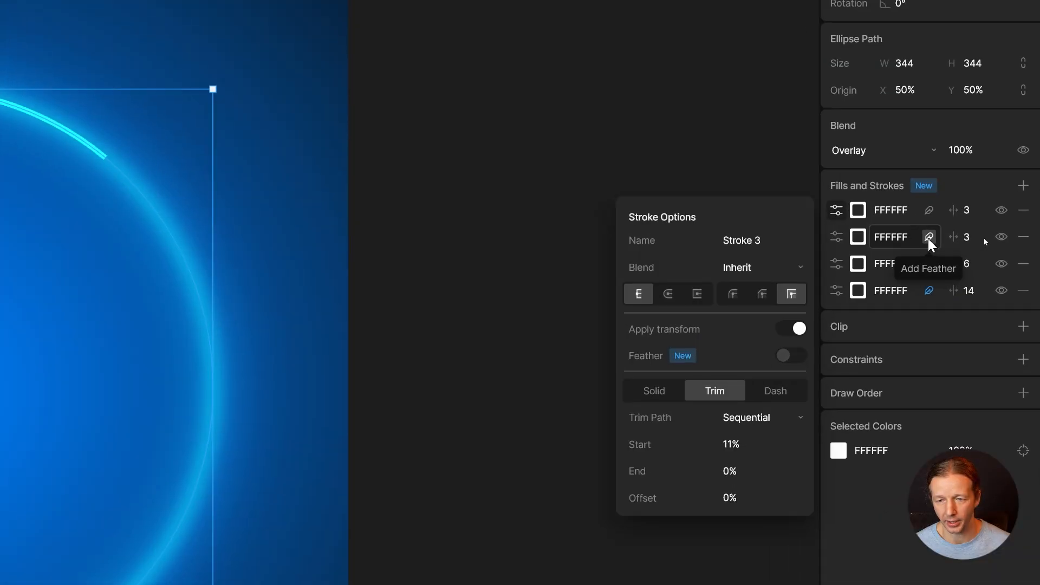
left_click(985, 238)
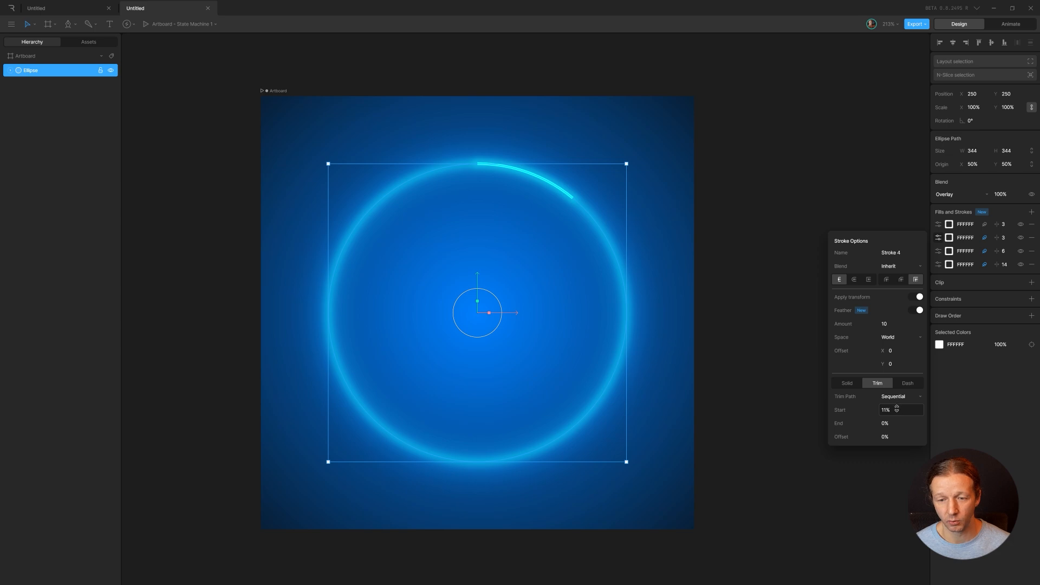
Step: Raise the feathered copy's thickness to 167 and its feather amount to 113
left_click_drag(1005, 238, 1009, 183)
left_click_drag(897, 325, 903, 260)
left_click_drag(1007, 240, 1010, 211)
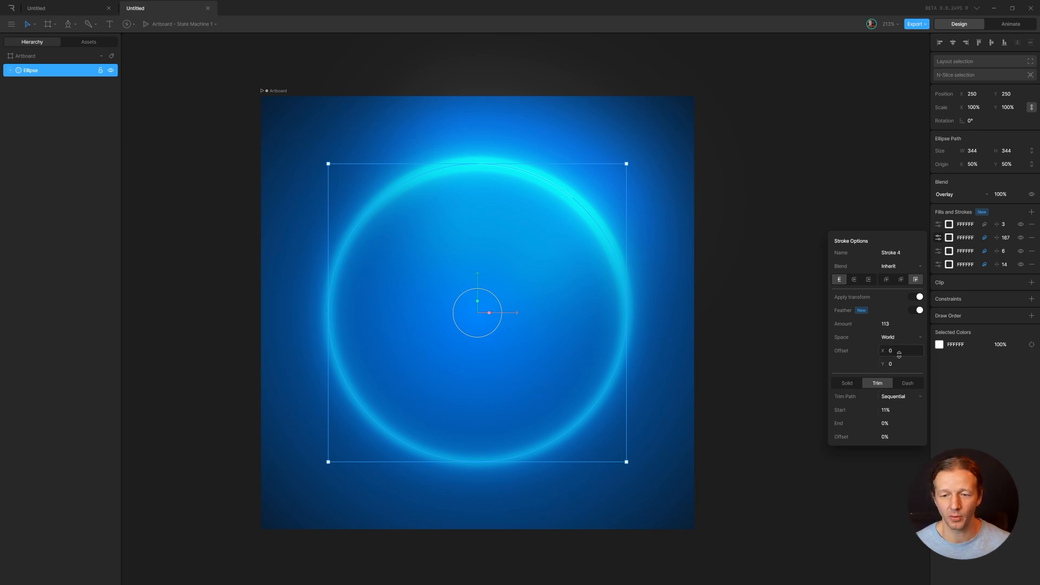
Step: Set the trim start to 0% on both the 167-thick feathered stroke and the 3-thick stroke, and deselect the circle
left_click(893, 411)
type("0")
key("Return")
left_click(940, 225)
left_click_drag(940, 226, 938, 240)
left_click(939, 225)
left_click(898, 342)
type("0")
key("Return")
left_click(796, 158)
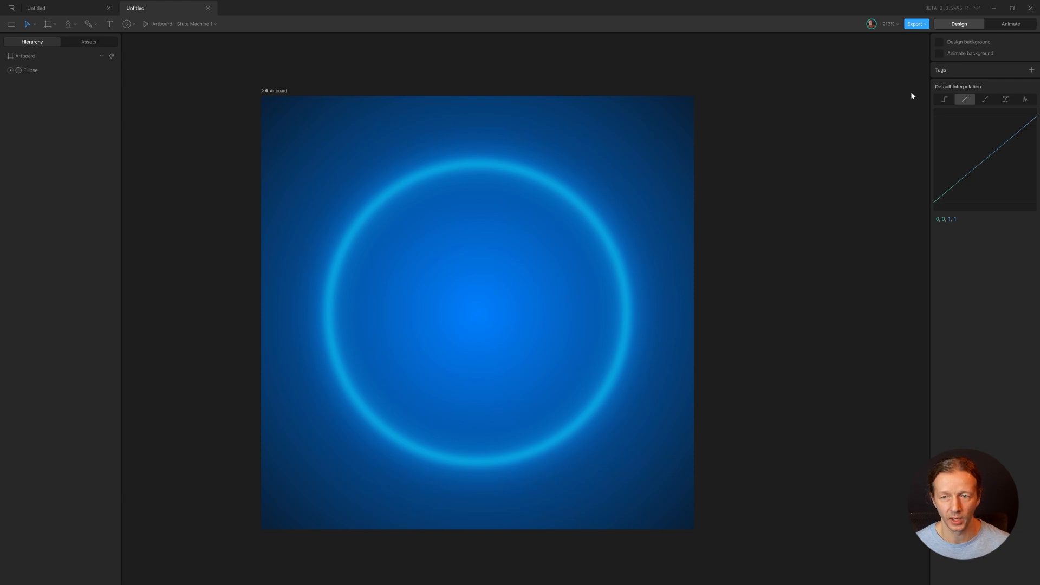
Step: Switch to Animate mode, open Timeline 1 and select the circle
left_click(40, 69)
left_click(1011, 23)
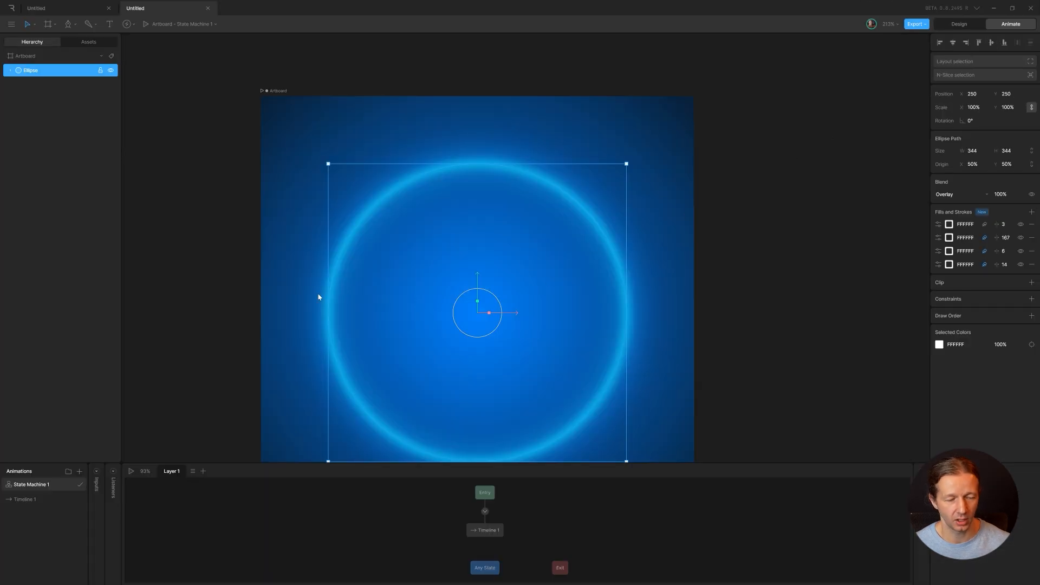
left_click(221, 313)
scroll(246, 318, "down", 5)
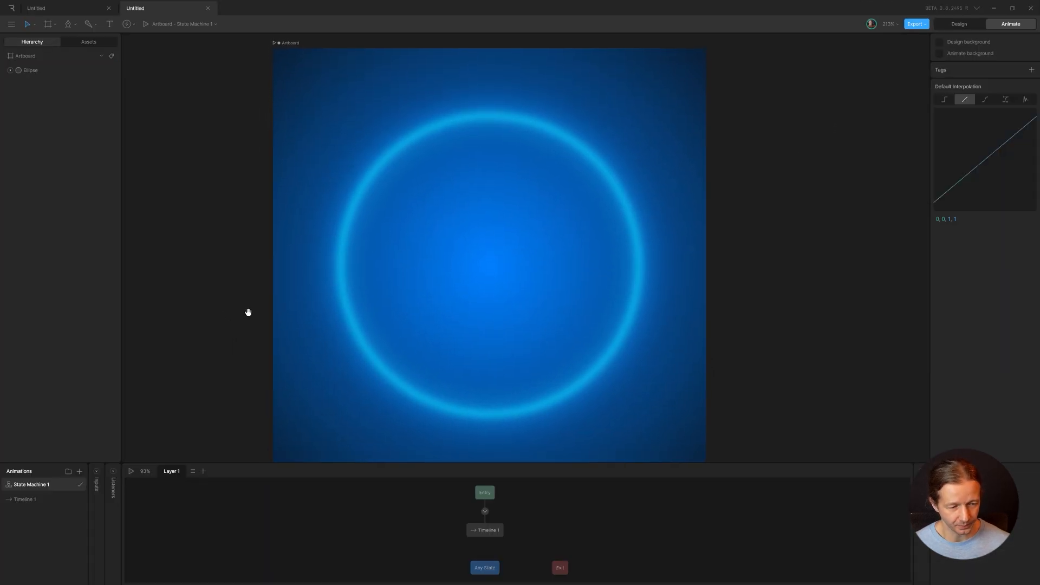
left_click(33, 499)
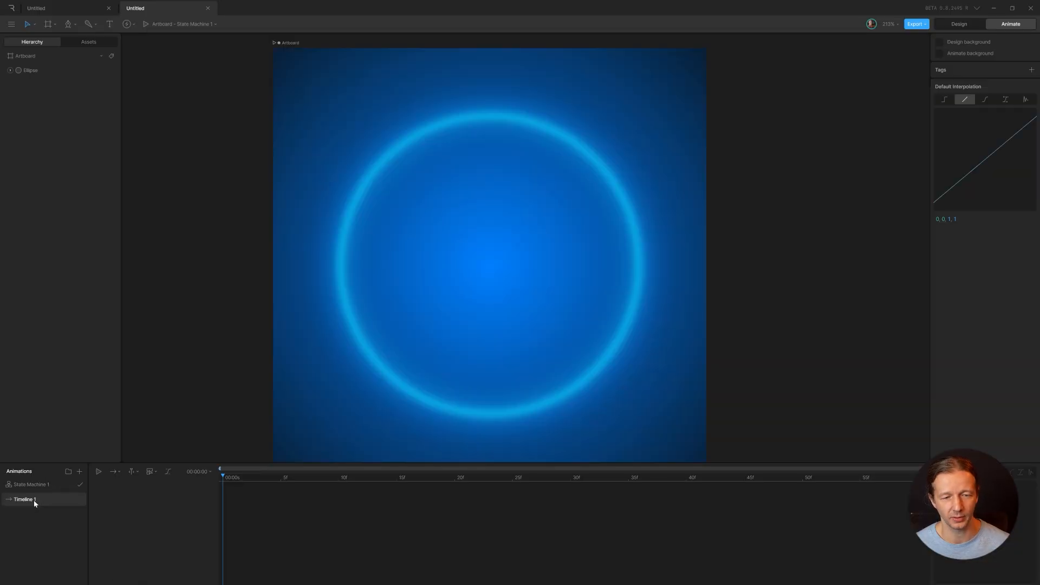
left_click(450, 272)
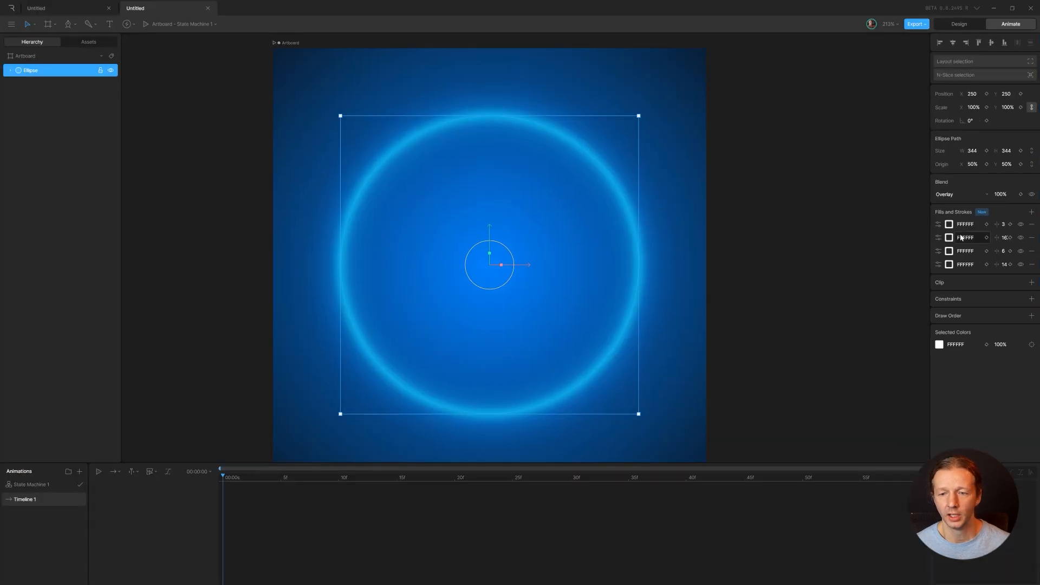
Step: Try a trim start of 11% on the 167-thick feathered stroke and undo the change
left_click(941, 238)
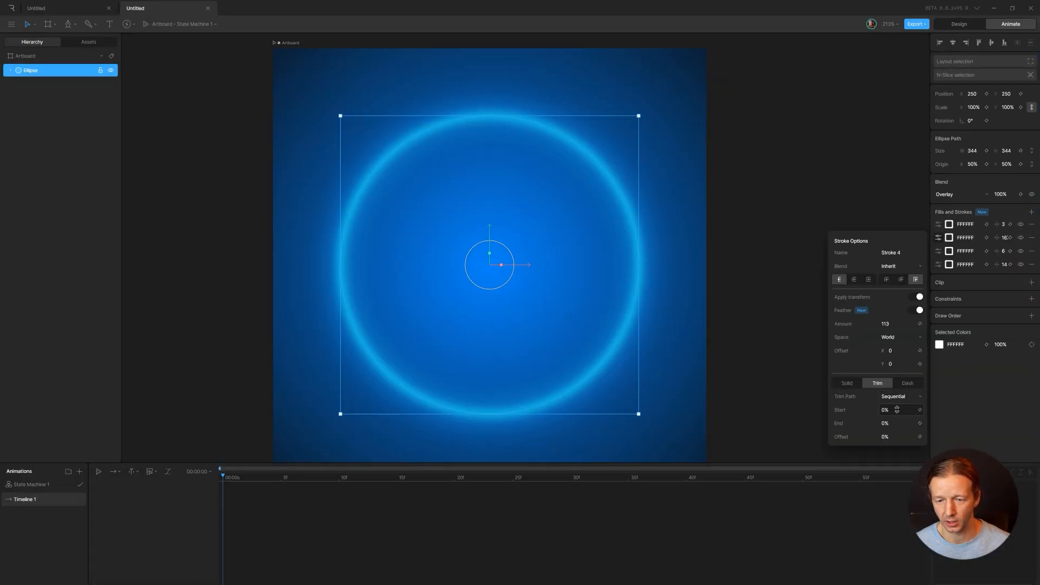
left_click_drag(897, 410, 899, 389)
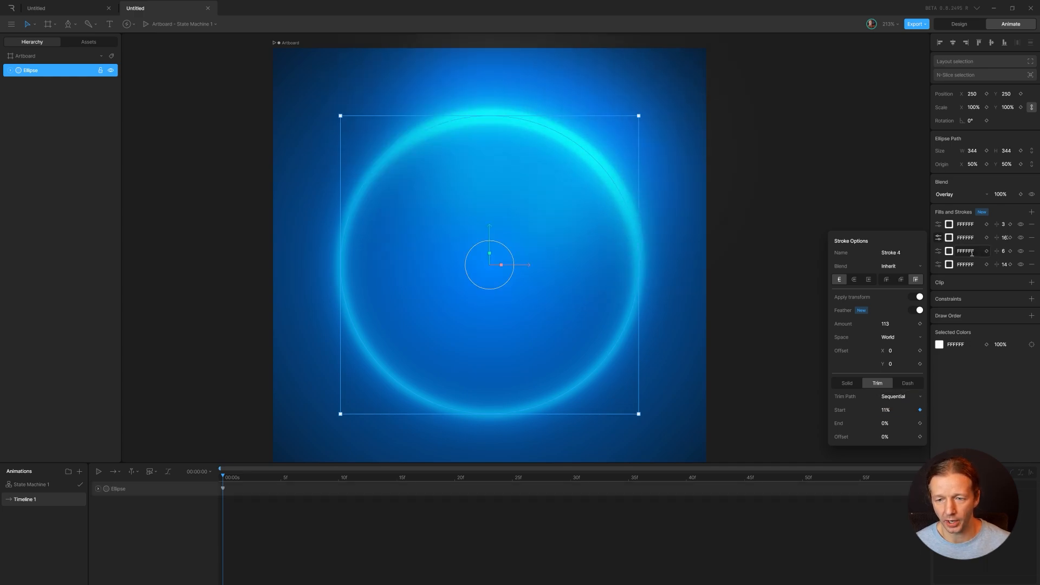
key("ctrl+z")
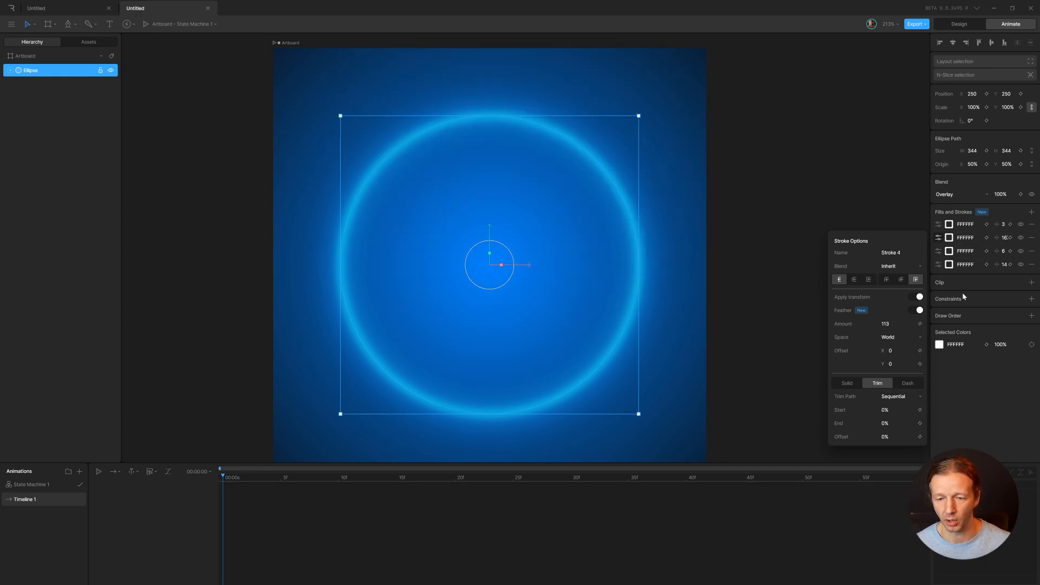
Step: Key the trim start and end at 0% on frame 0 for the 3-thick and 167-thick strokes
left_click(937, 227)
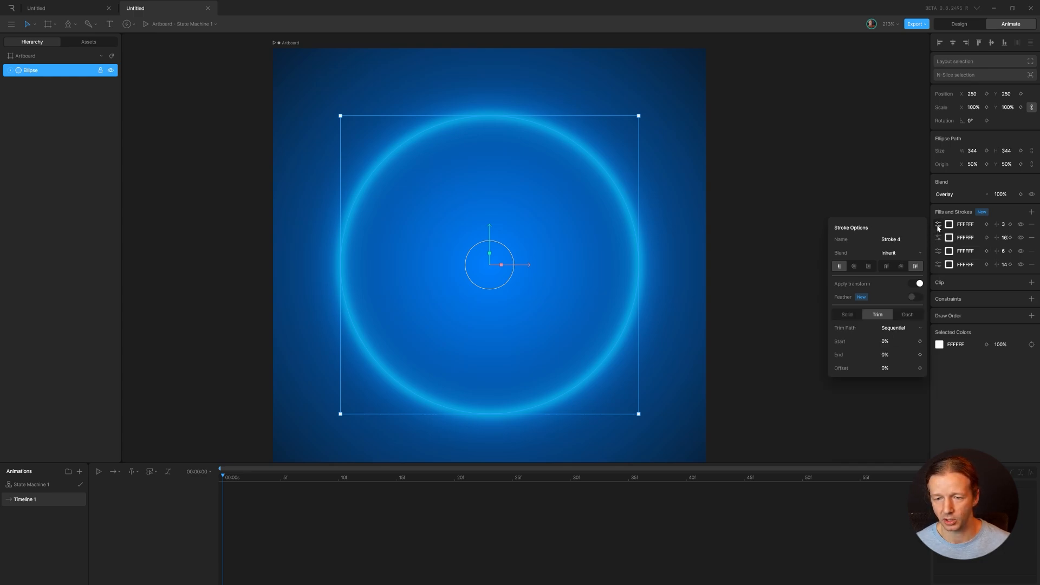
left_click(921, 341)
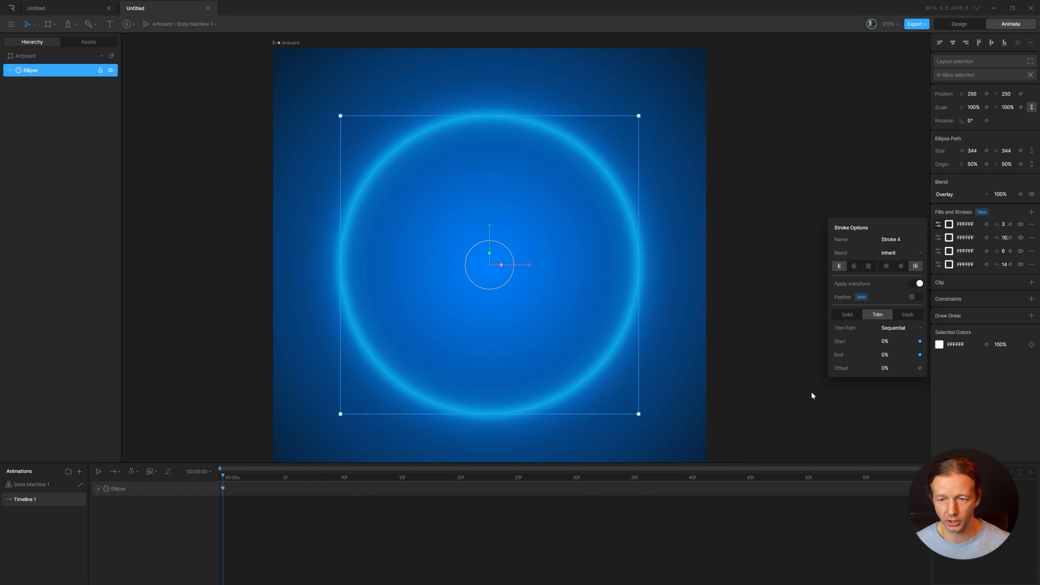
left_click(939, 238)
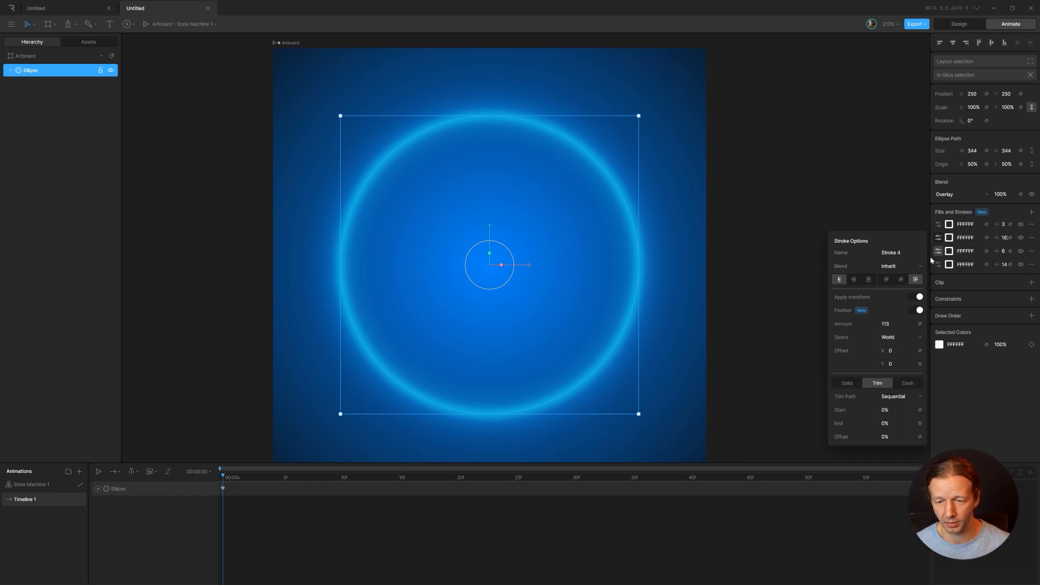
left_click(920, 410)
left_click(920, 423)
Step: At the 1-second mark, set the 167-thick feathered stroke's trim start and end to 100%
left_click_drag(380, 479, 919, 479)
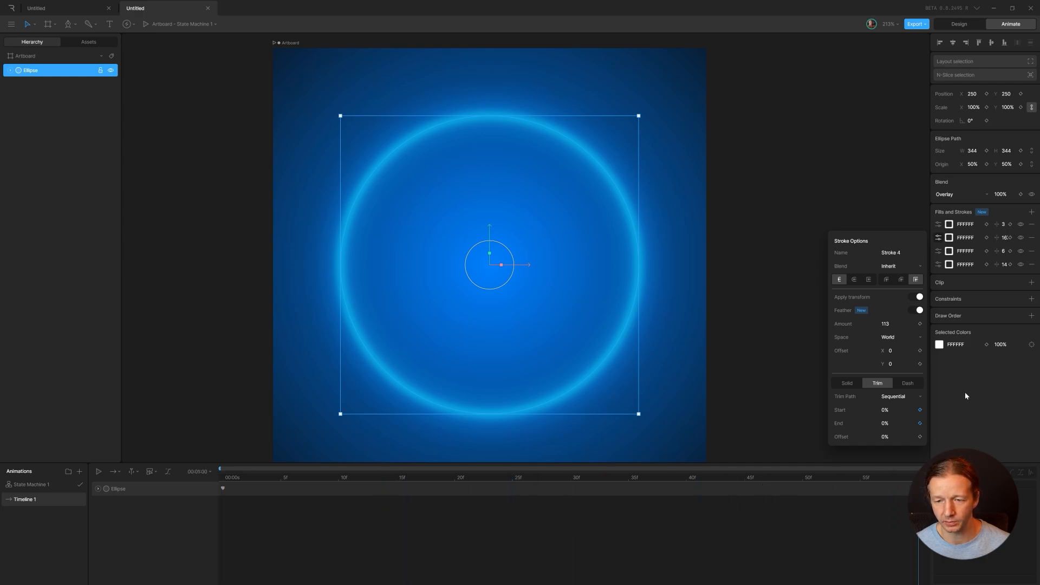
left_click(898, 411)
type("100")
key("Return")
left_click(894, 425)
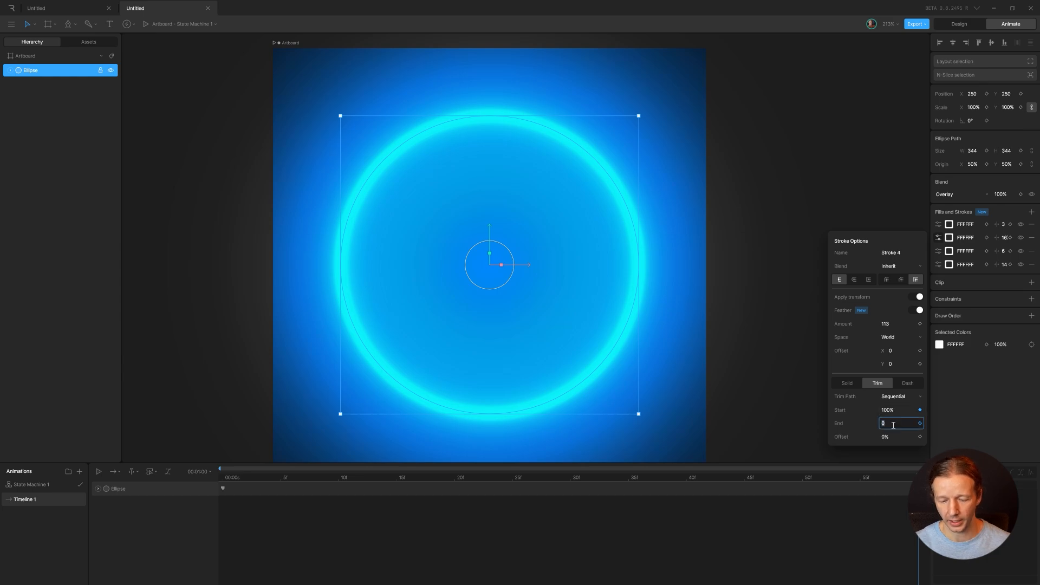
type("100")
key("Return")
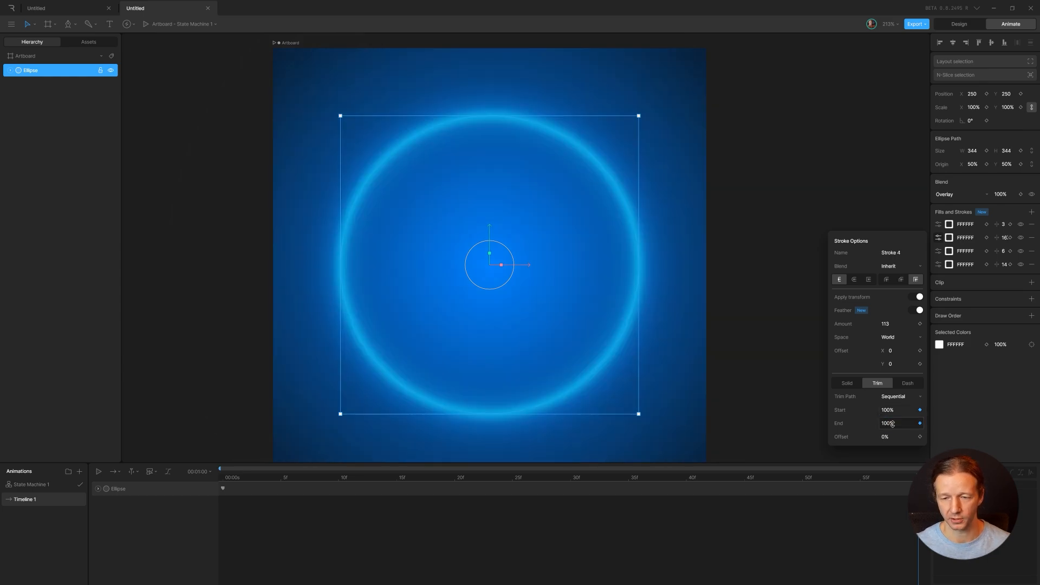
Step: Set the 3-thick stroke's trim start and end to 100% at the 1-second mark
left_click(938, 232)
left_click(891, 339)
type("100")
key("Return")
left_click(892, 358)
type("100")
key("Return")
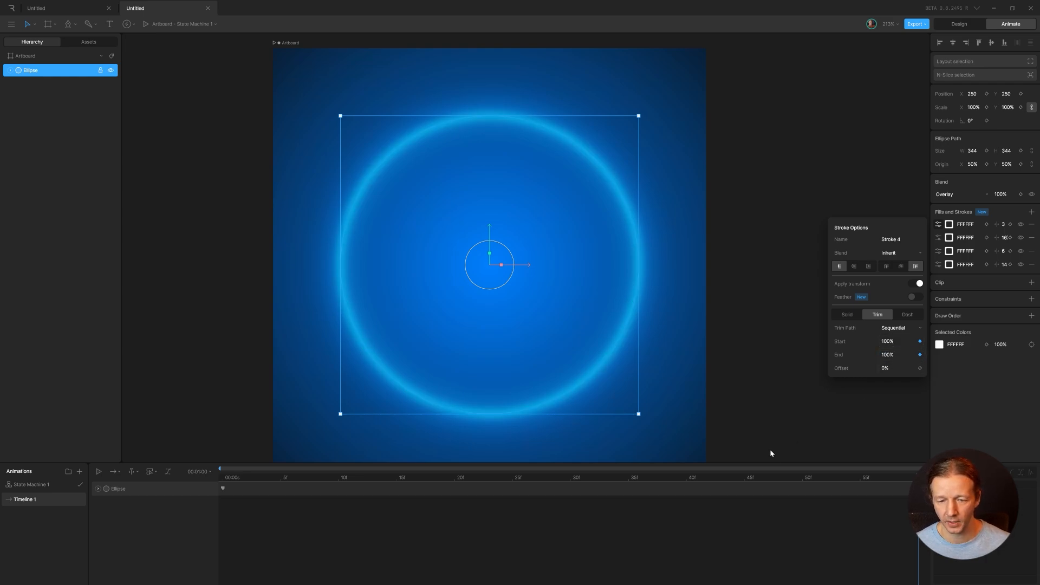
Step: At frame 30, set the trim end to 60% on both the 3-thick and the 167-thick feathered strokes
left_click_drag(811, 488, 573, 479)
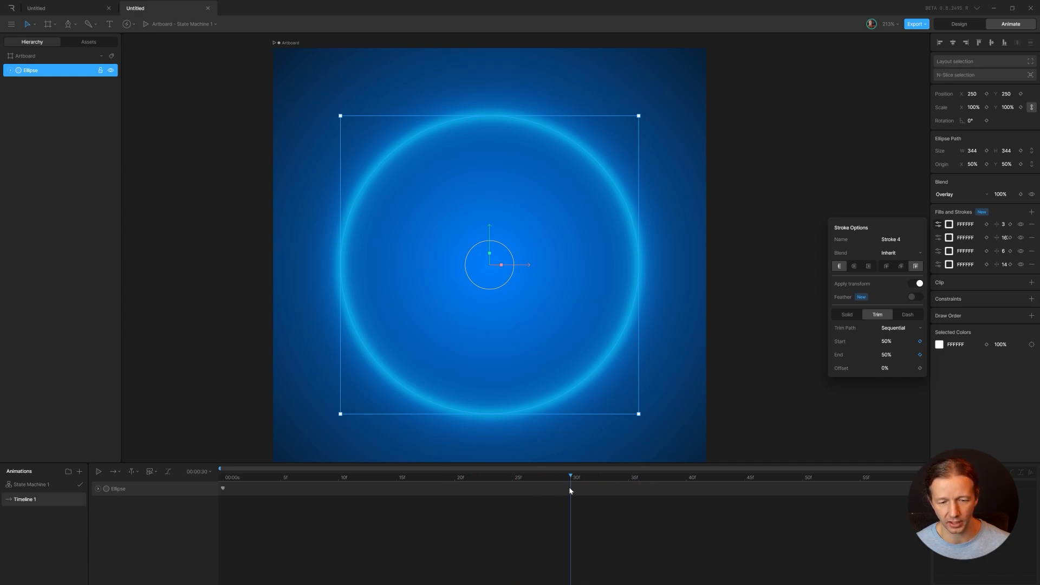
left_click(902, 356)
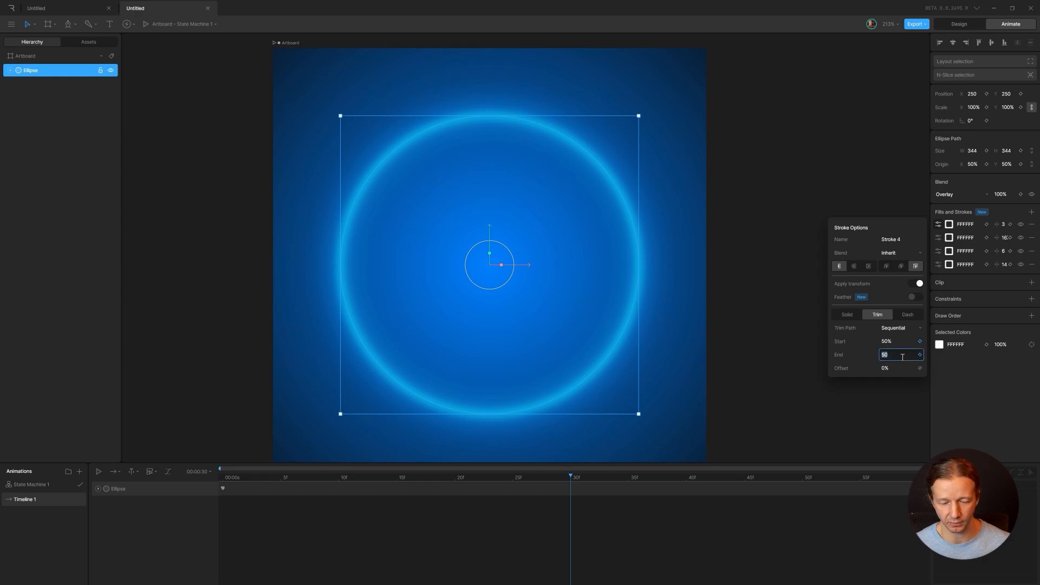
type("60")
key("Return")
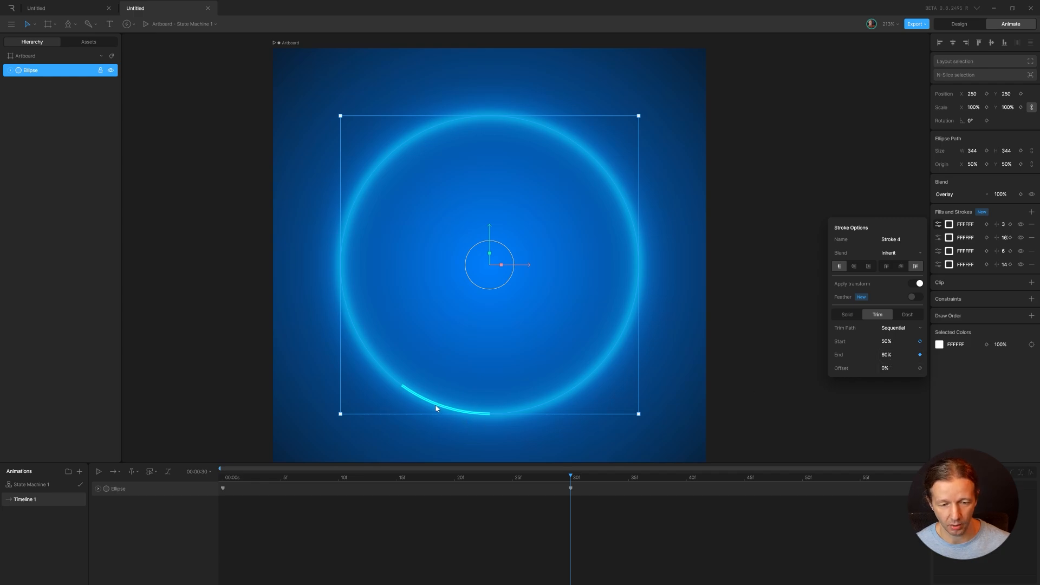
left_click(939, 238)
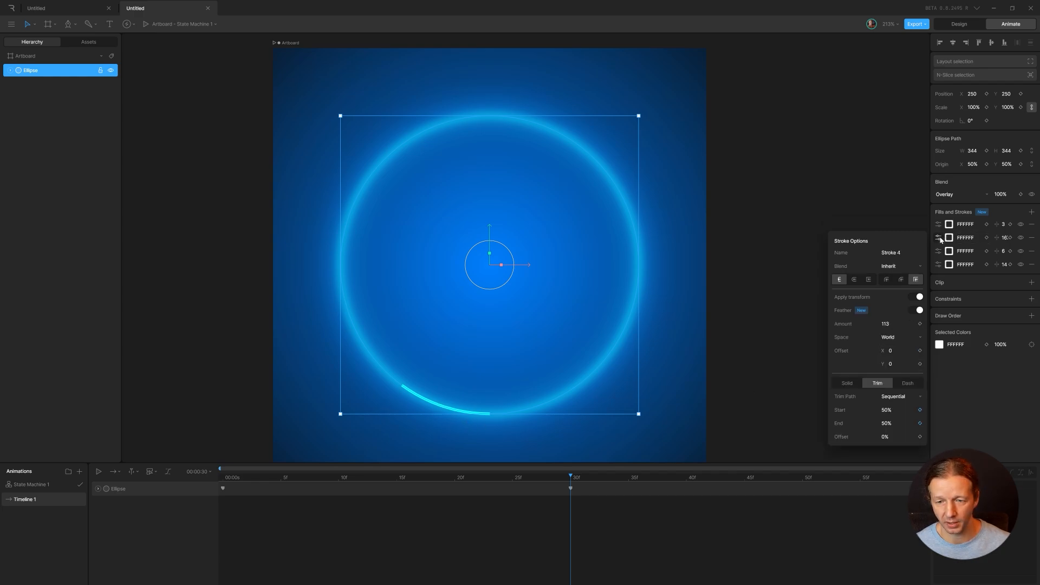
left_click(899, 423)
type("60")
key("Return")
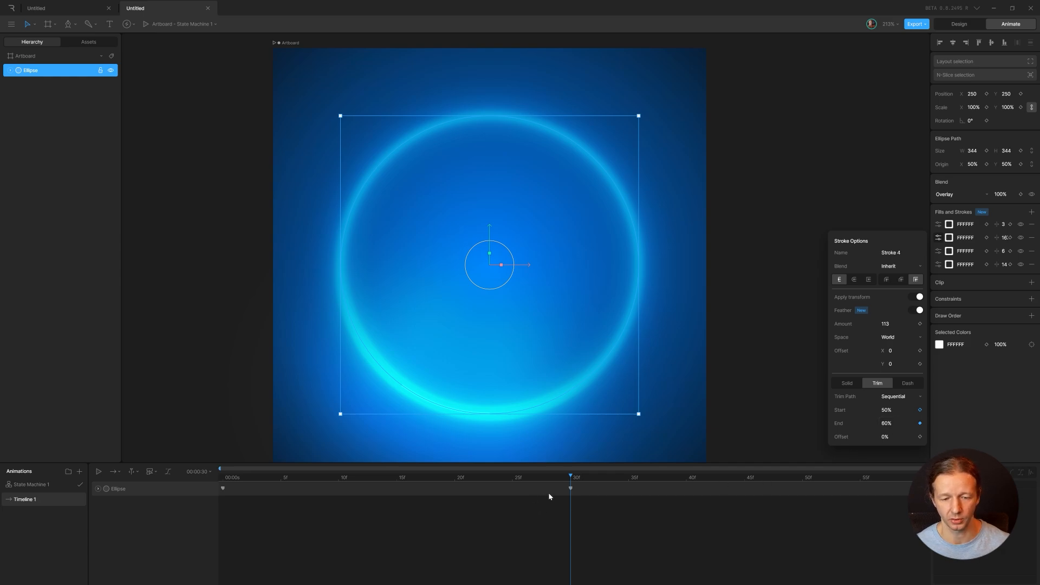
Step: Return to the start of the timeline, deselect the circle and play the animation
left_click_drag(561, 480, 219, 475)
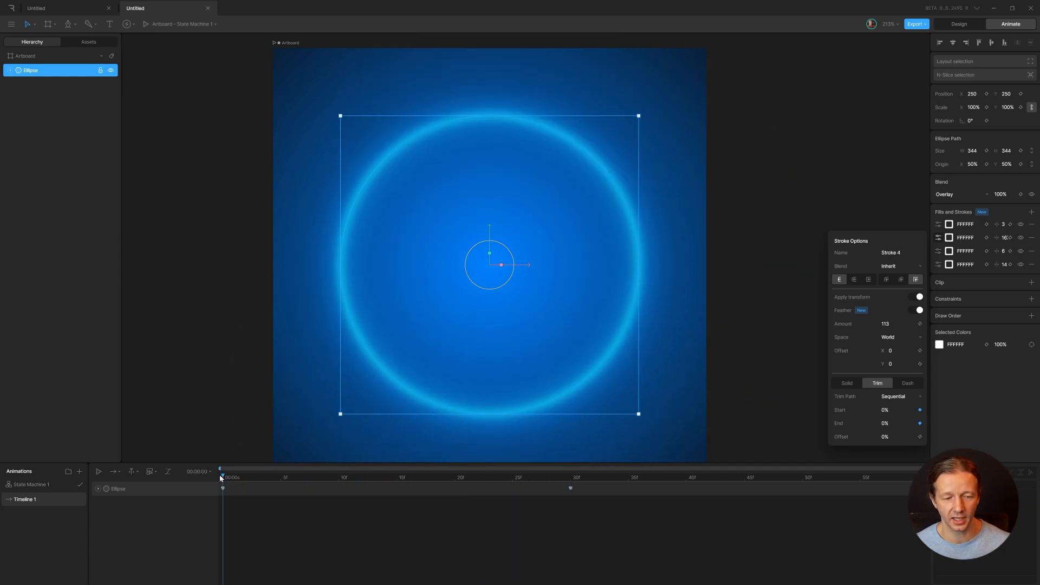
left_click(210, 274)
key("space")
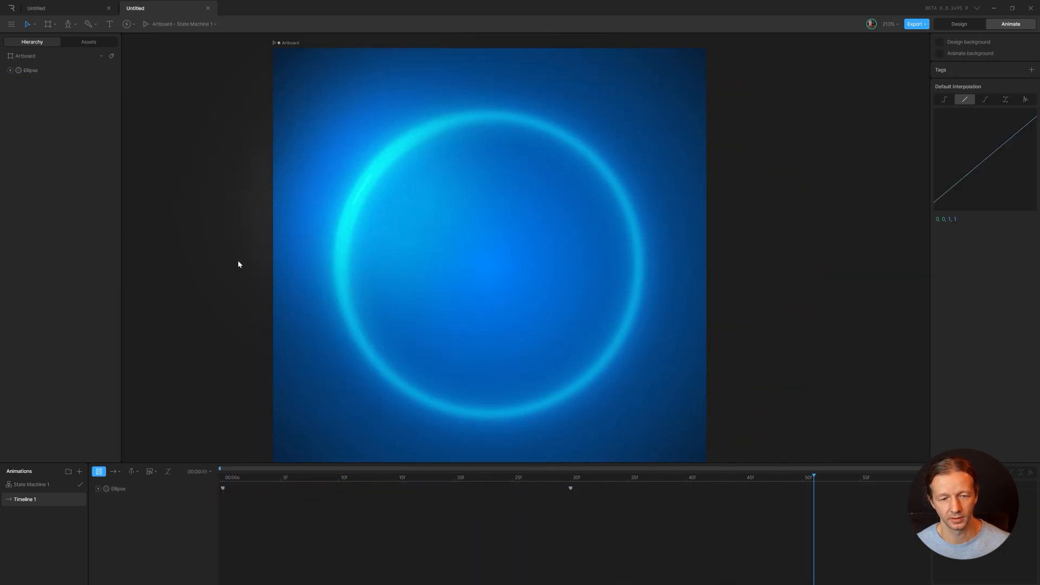
Step: Set Timeline 1 to loop and preview the looping playback
scroll(242, 260, "down", 1)
left_click(115, 471)
left_click(130, 502)
key("space")
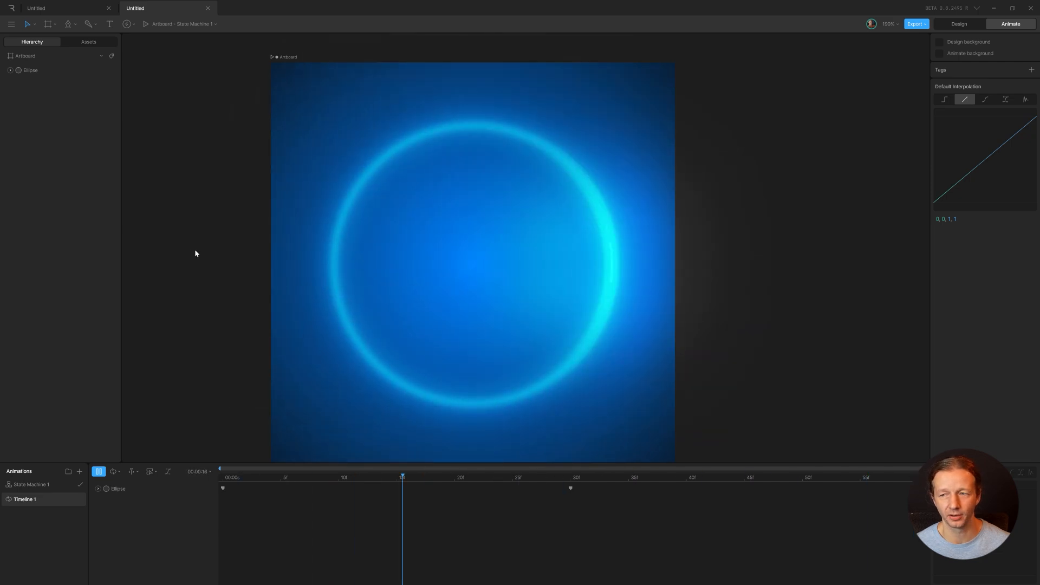
key("space")
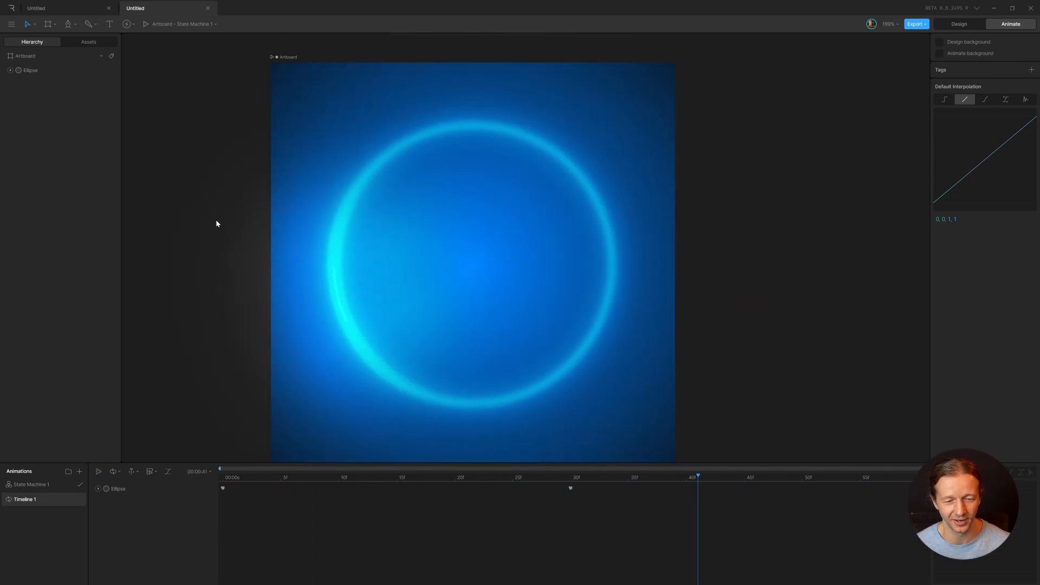
Step: At frame 20, set the 167-thick stroke's feather amount to 0
scroll(216, 222, "down", 3)
scroll(214, 263, "left", 3)
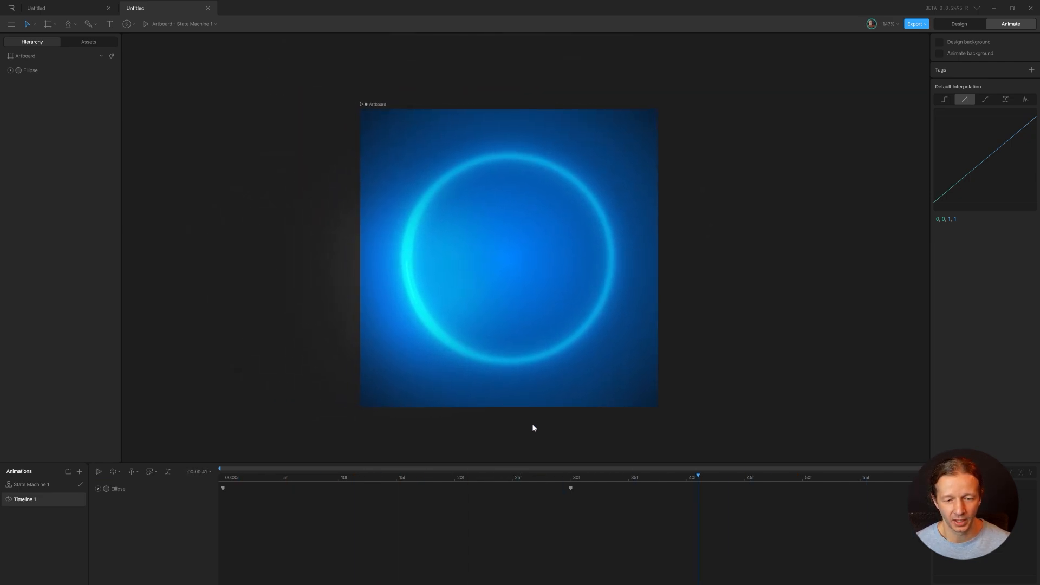
left_click_drag(555, 477, 457, 480)
left_click(142, 490)
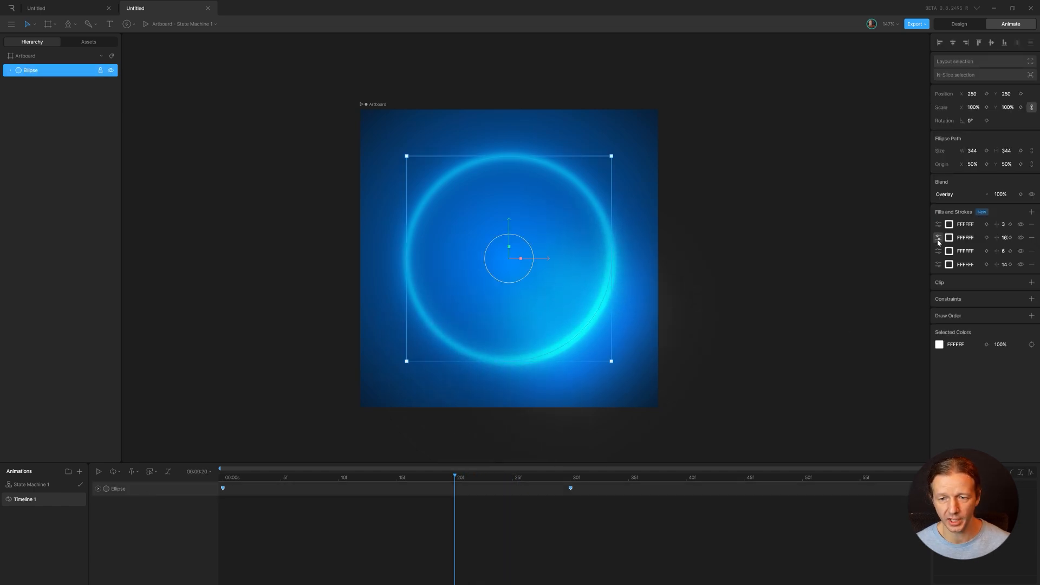
left_click(938, 238)
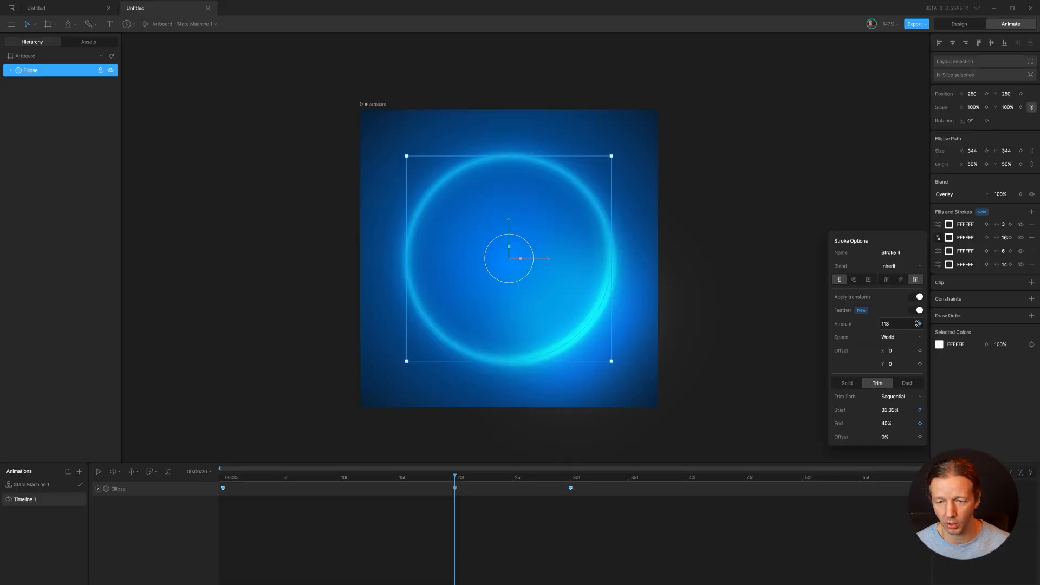
left_click(898, 323)
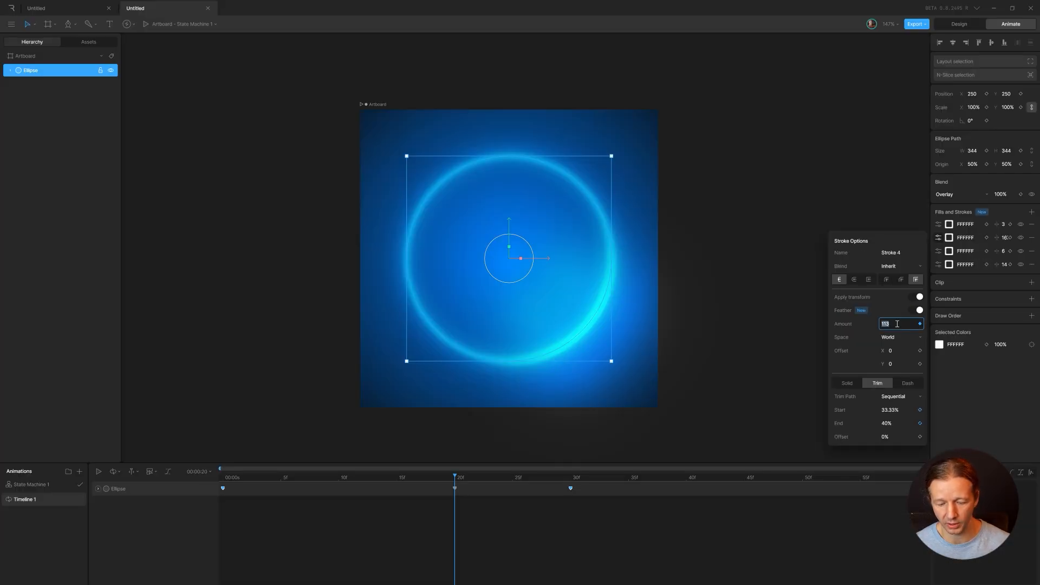
type("0")
key("Return")
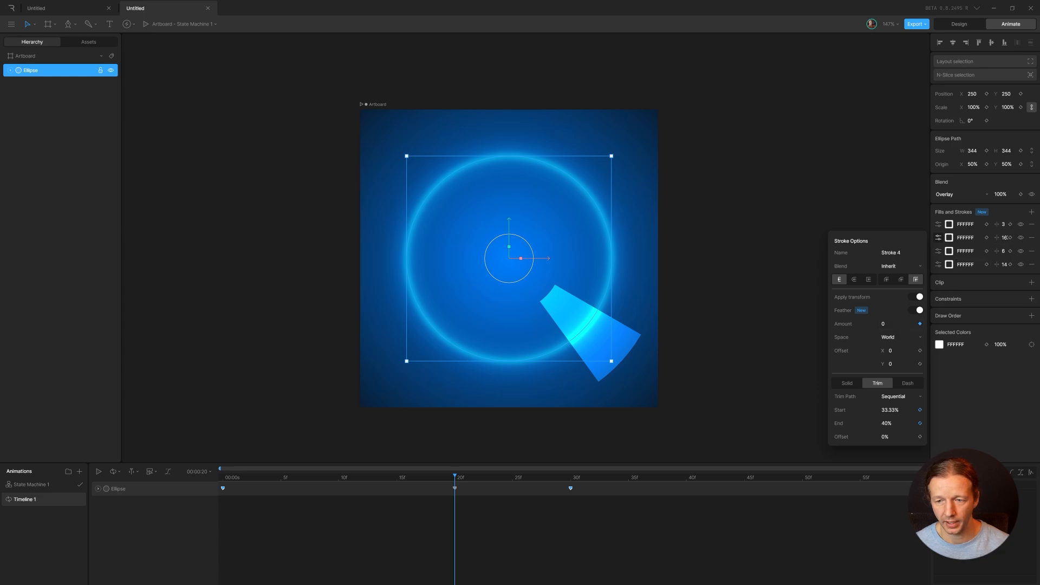
Step: Set the unfeathered wide stroke's thickness to 0 at frame 20
left_click(940, 226)
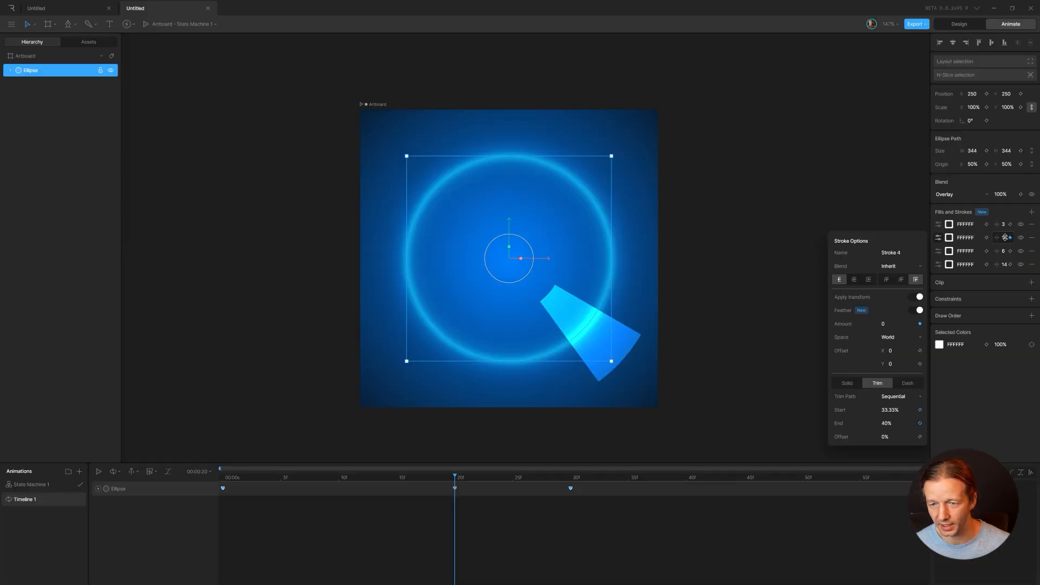
left_click(968, 234)
type("0")
key("Return")
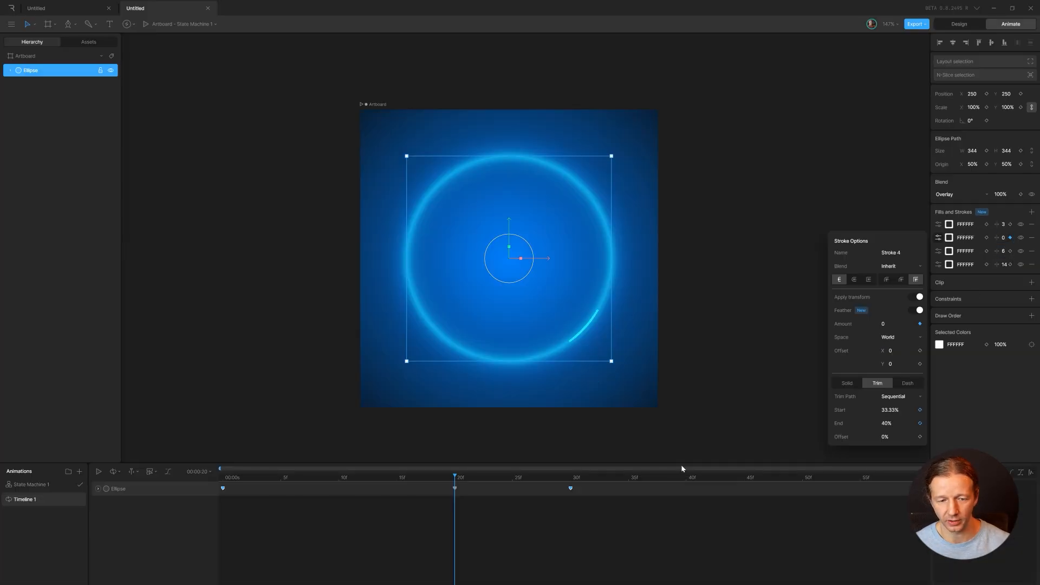
Step: Duplicate the ellipse's frame 20 keyframes at frame 55 and return the playhead to frame 30
mouse_move(498, 513)
left_mouse_down()
mouse_move(434, 485)
mouse_move(439, 491)
left_mouse_up()
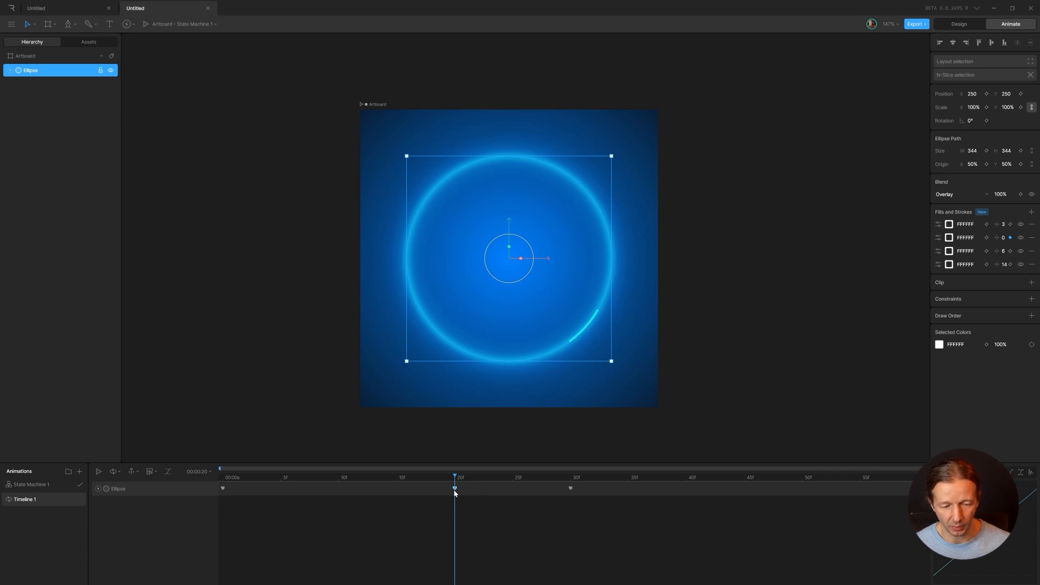
left_click_drag(851, 476, 571, 487)
Step: At the frame 30 keyframe, set the thickness of the ellipse's second stroke to 167
left_click(571, 489)
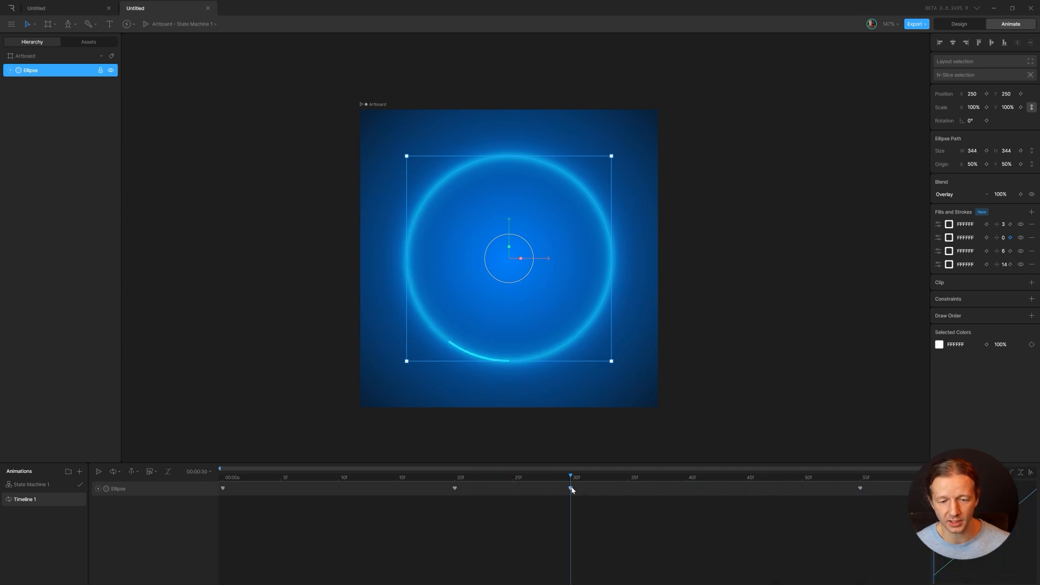
left_click(1004, 238)
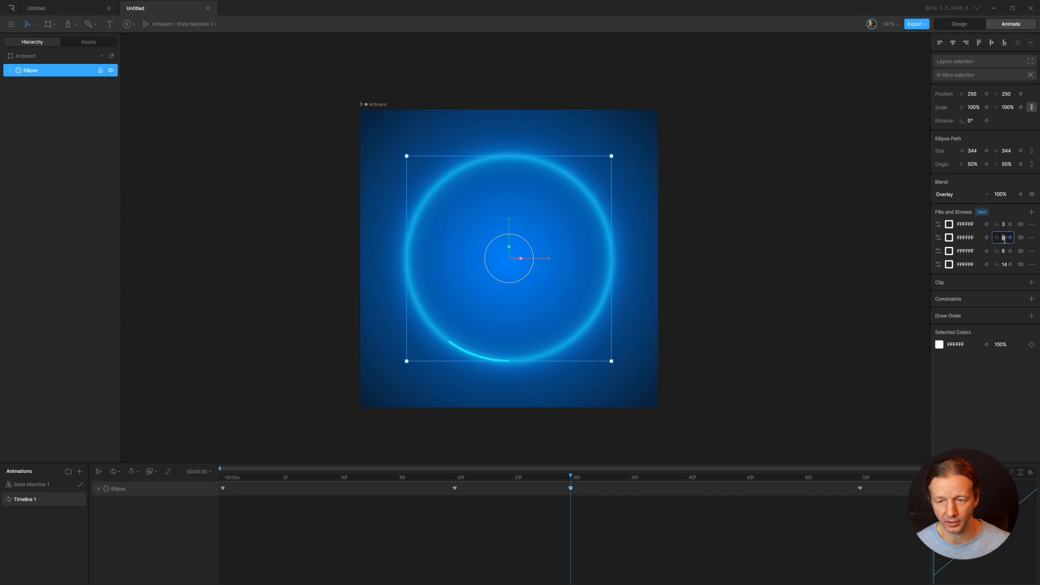
type("67")
key("Return")
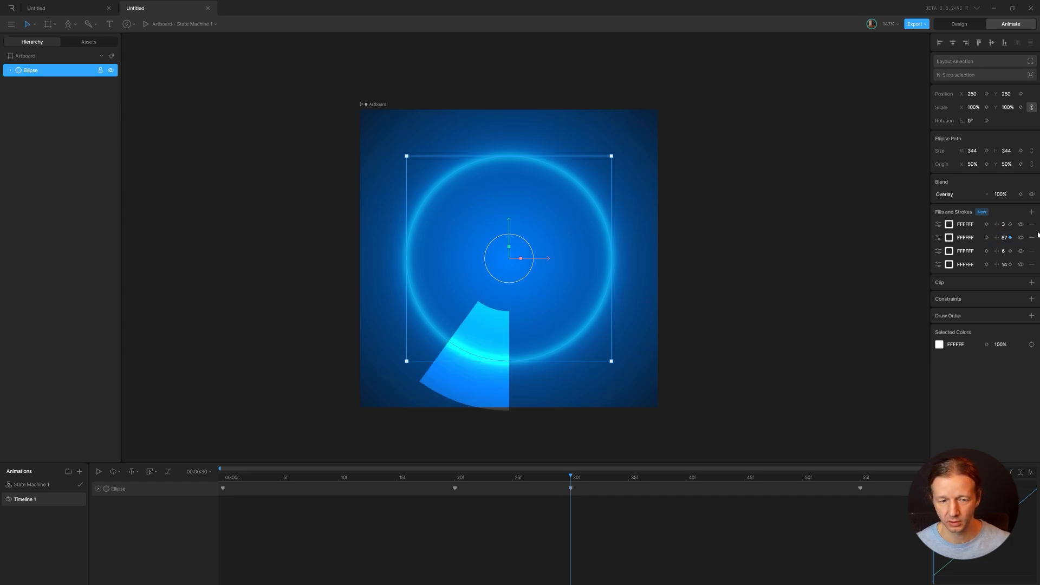
Step: At frame 30, set the second stroke's feather amount to 159 and increase its thickness further for a broad glow
left_click(939, 238)
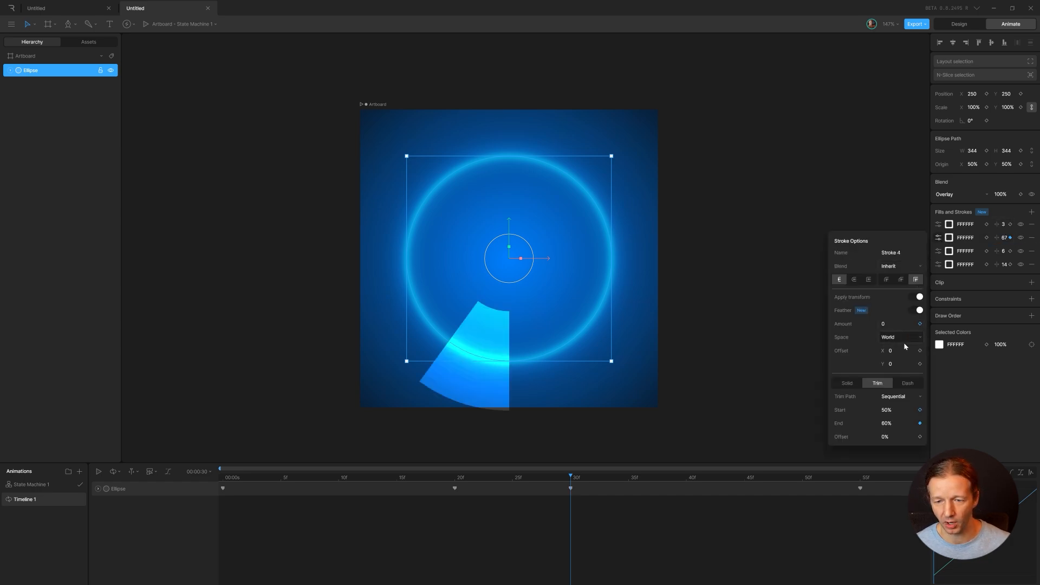
left_click_drag(897, 323, 914, 250)
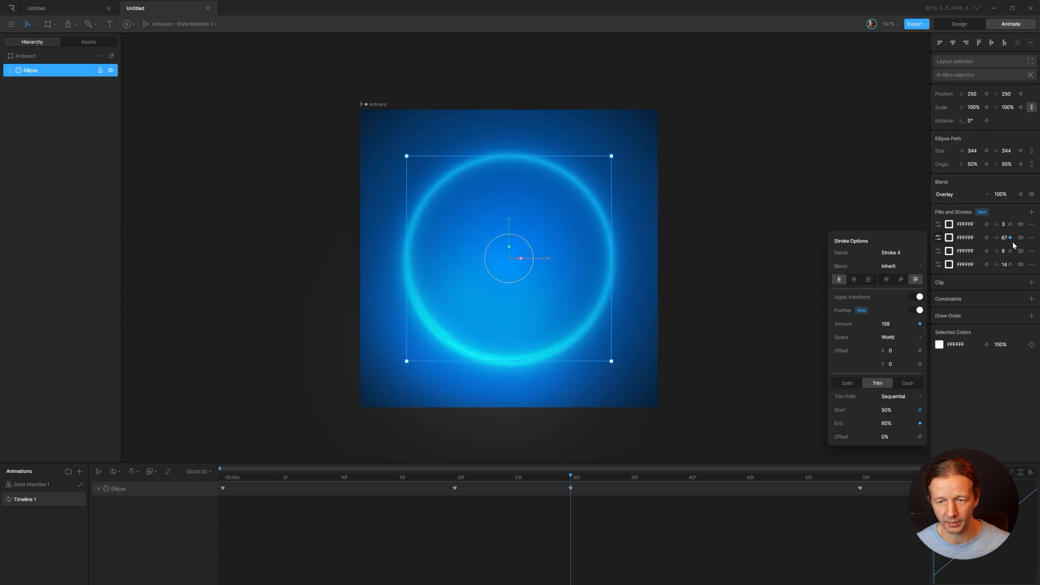
left_click_drag(1003, 237, 1024, 140)
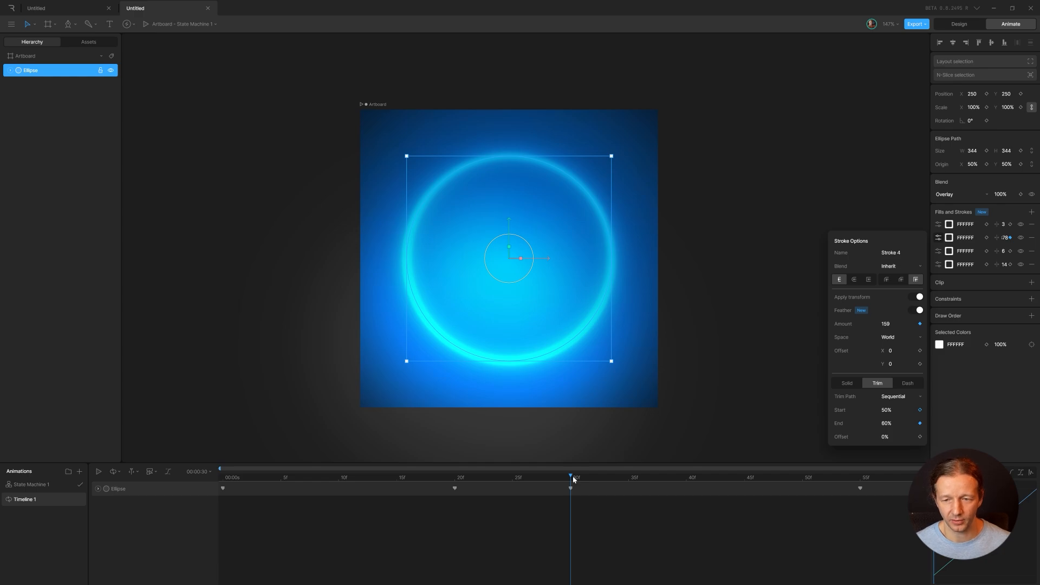
Step: Return to the start of the timeline, deselect the ellipse and preview the animation with the glow burst
mouse_move(574, 479)
left_mouse_down()
mouse_move(585, 480)
mouse_move(223, 478)
left_mouse_up()
left_click(273, 365)
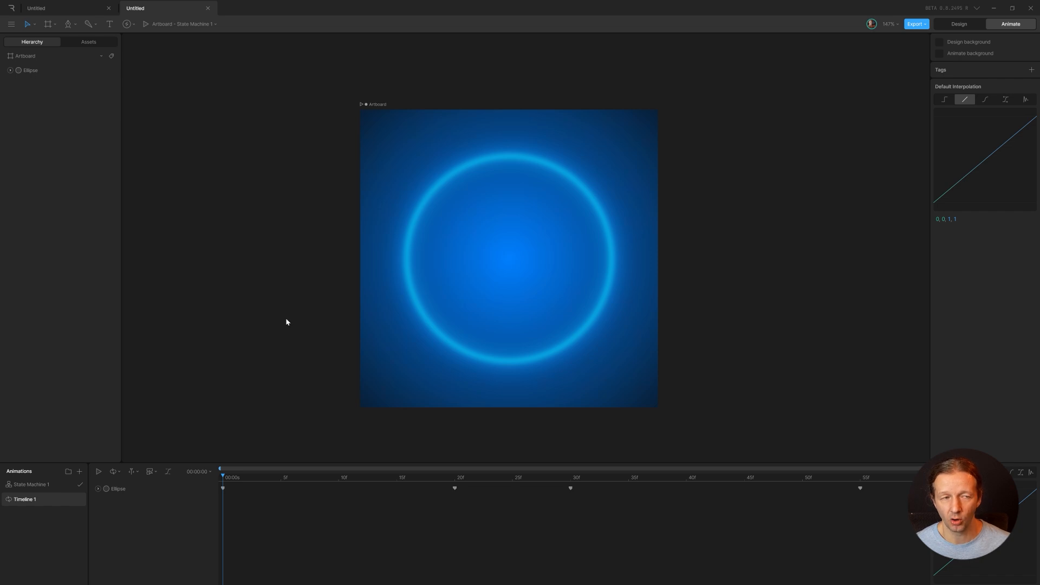
key("space")
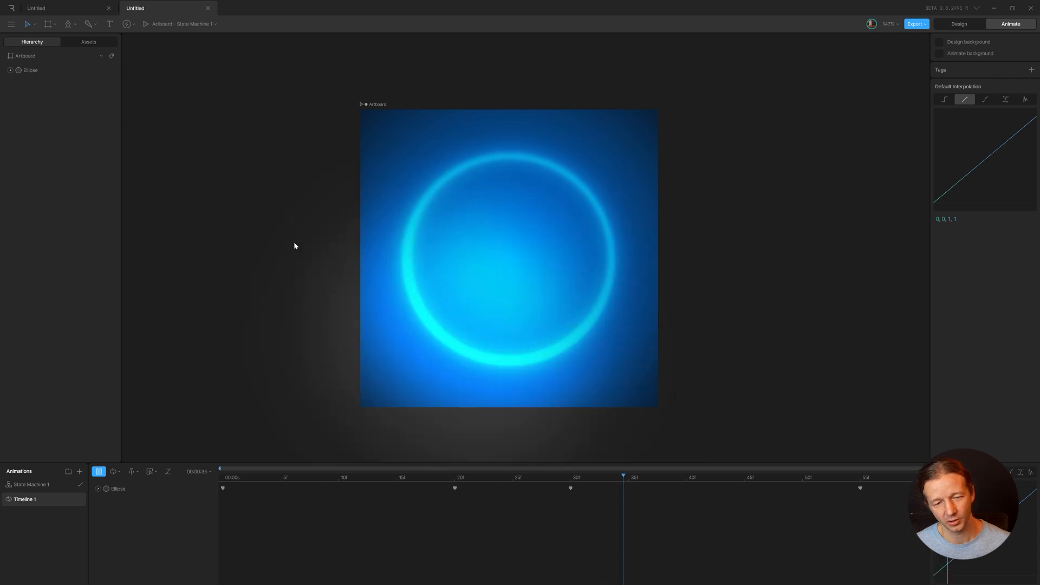
key("space")
Step: Select all the ellipse's keyframes, apply cubic interpolation and lengthen the curve's starting handle for a stronger ease-in
left_click_drag(883, 498, 222, 457)
left_click(1009, 472)
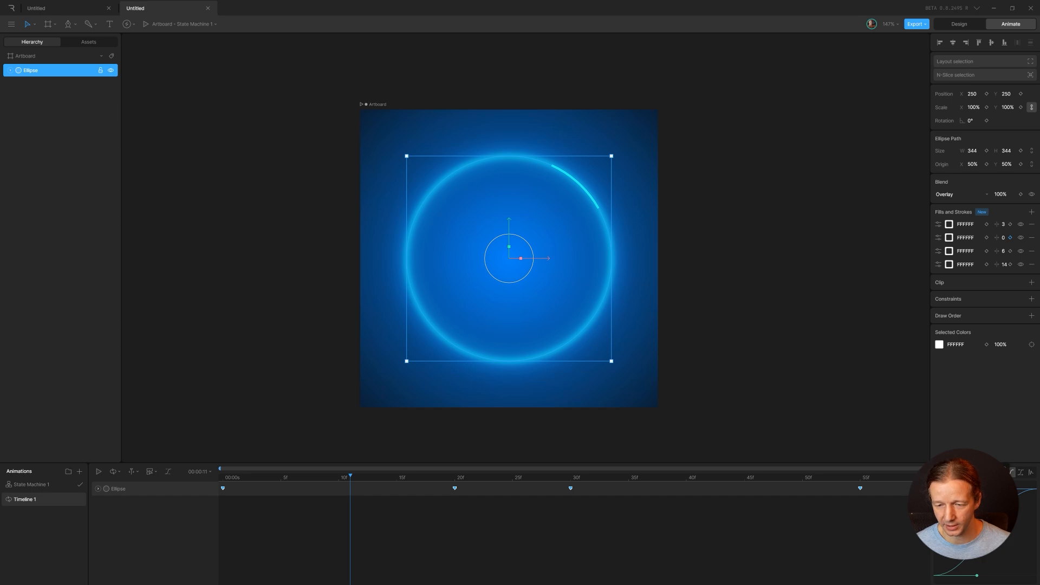
left_click_drag(978, 578, 989, 580)
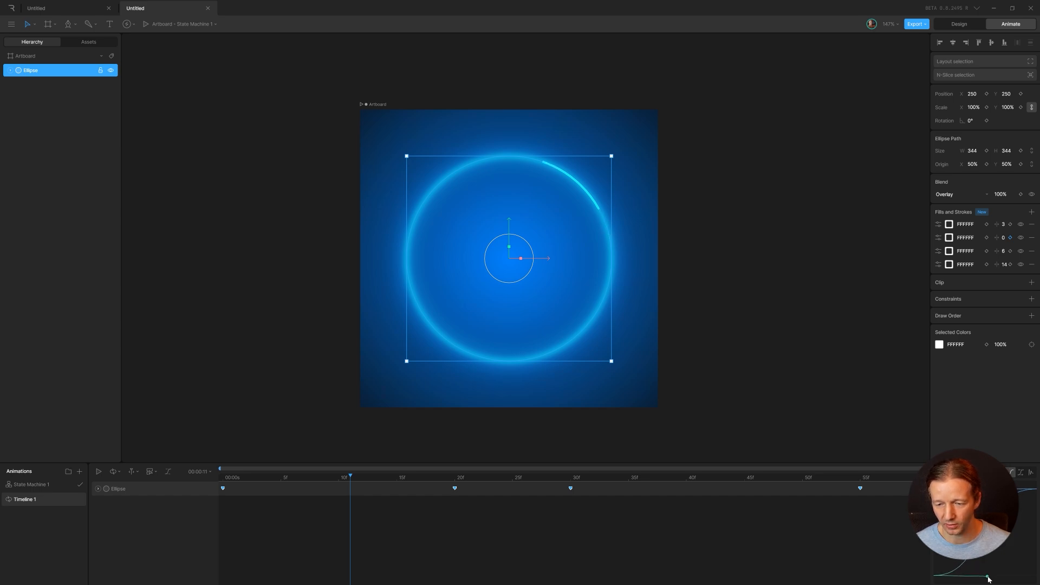
Step: Clear the selection and play back the eased loop to check the highlight's motion around the ring
left_click(765, 339)
key("space")
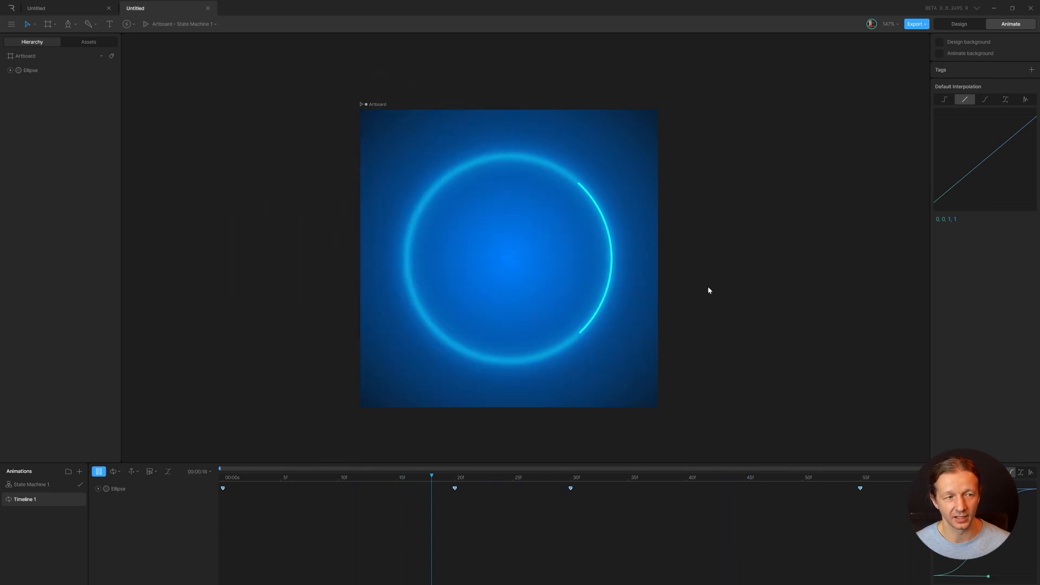
key("space")
left_click(244, 127)
key("space")
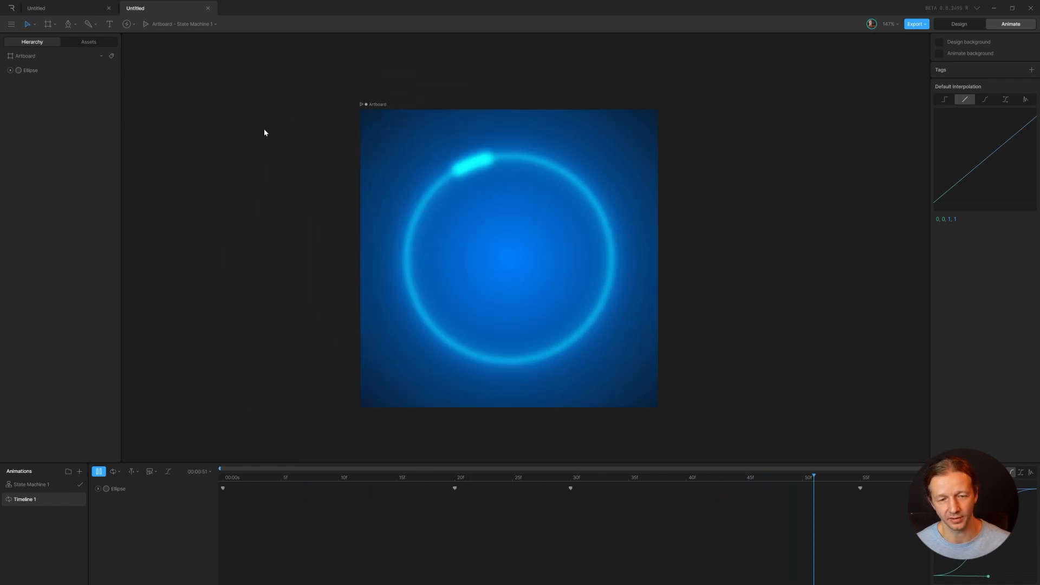
key("space")
Step: Switch to the other open Untitled file containing the ONE MOMENT ring artboard
left_click(58, 10)
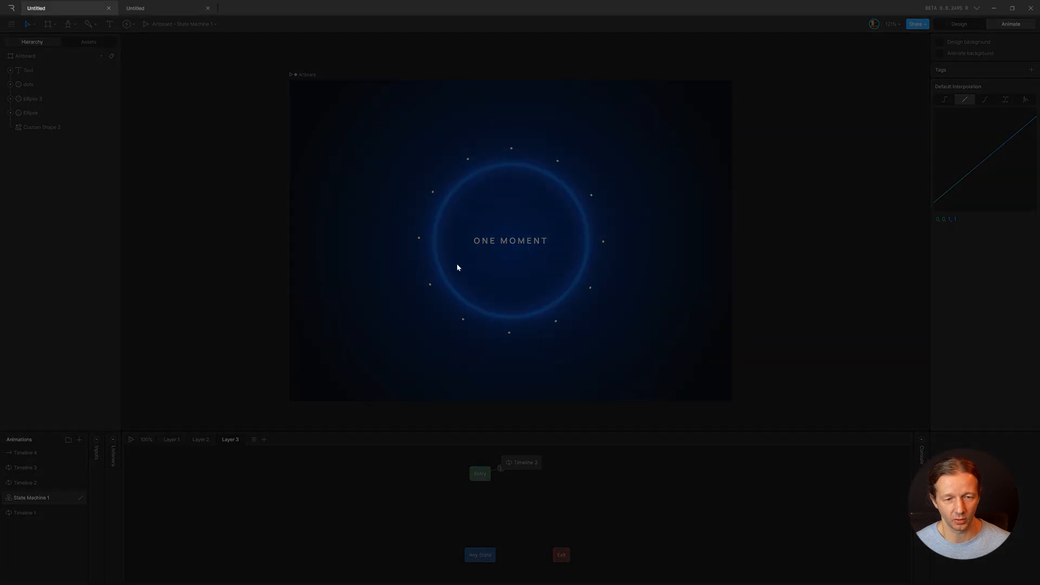